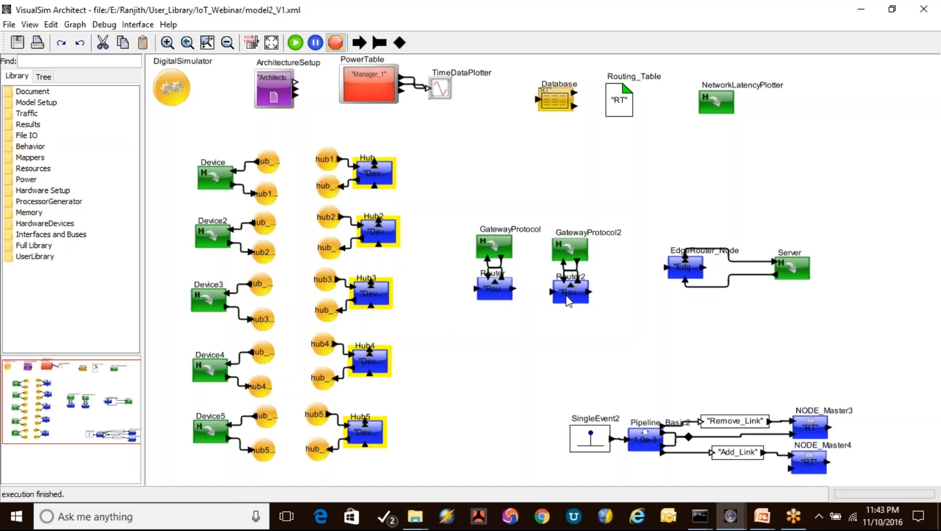
- Highlight the gateway and router blocks, the EdgeRouter_Node, and the column of Device blocks to examine the network layout
drag(473, 209, 579, 307)
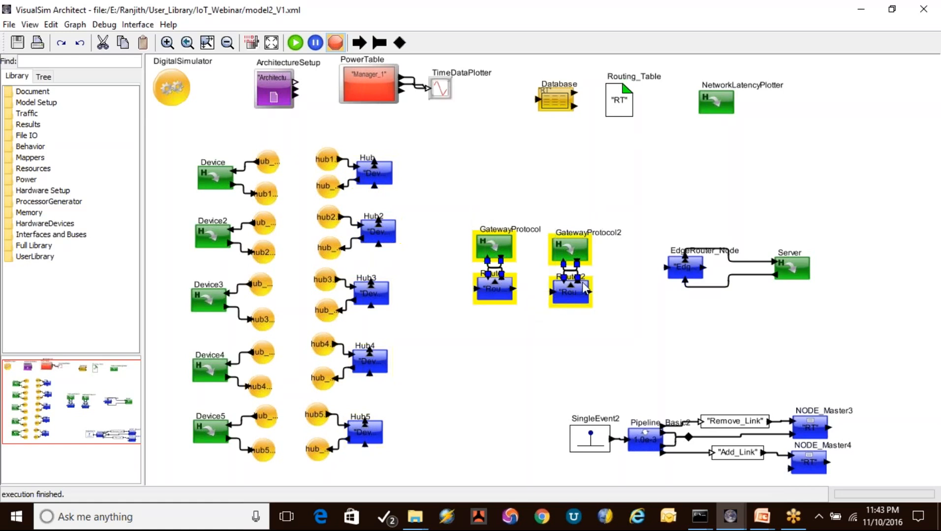
drag(656, 204, 708, 315)
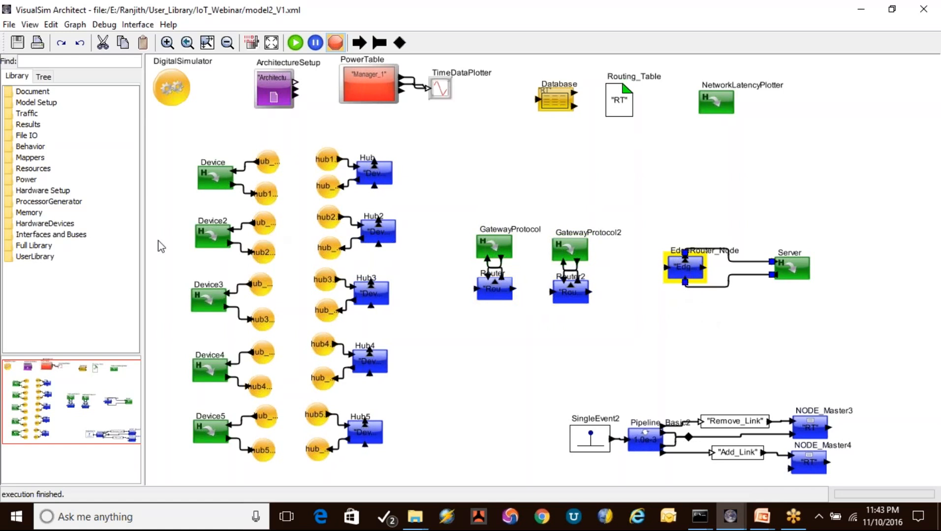
click(216, 174)
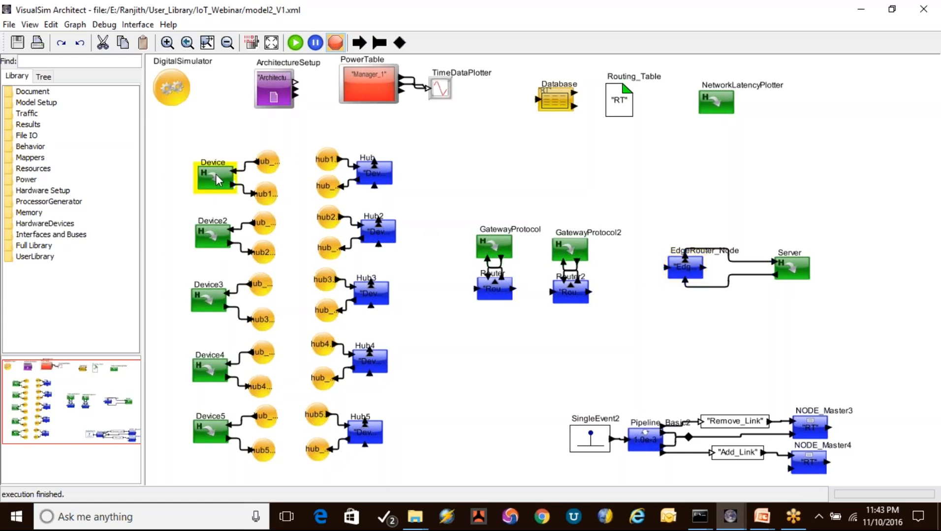
drag(215, 155, 212, 426)
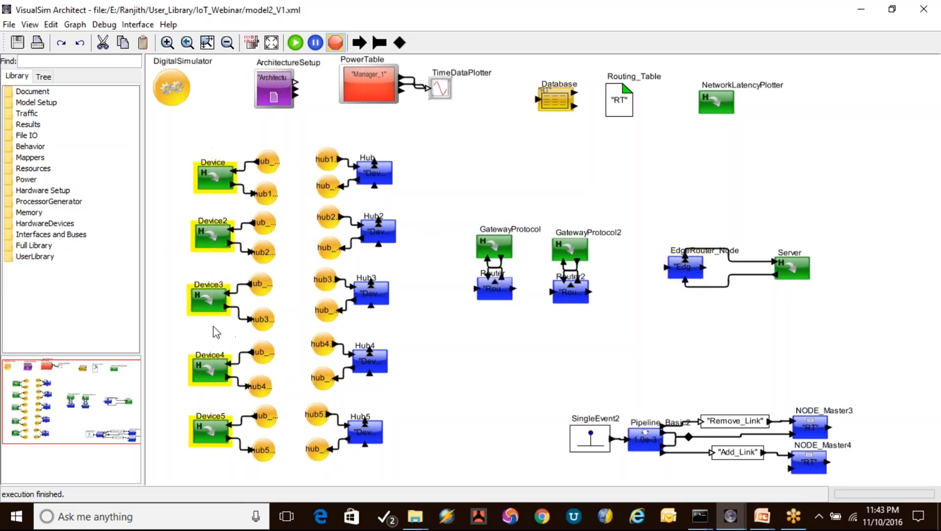
click(218, 153)
- Open the Device block and look over its whole block chain from Sensor to Radio Traseiver
right_click(216, 173)
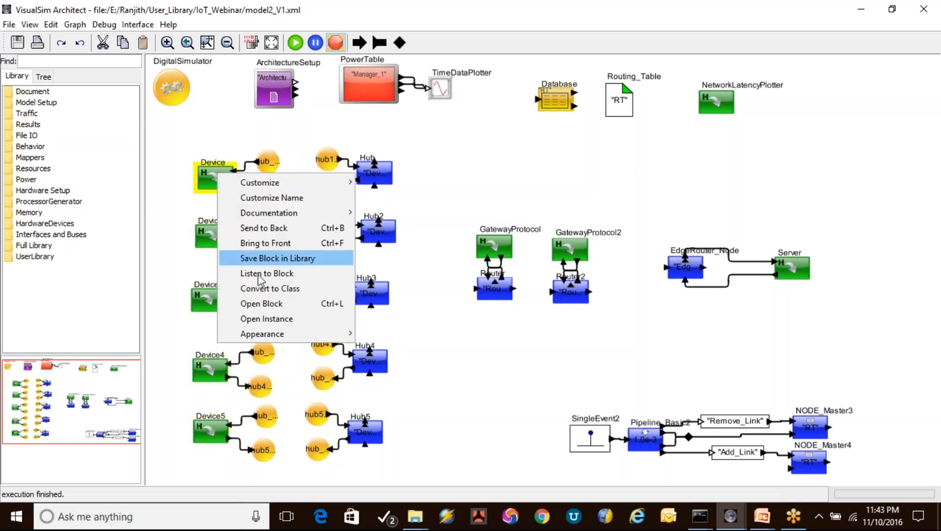
click(261, 304)
drag(228, 90, 543, 431)
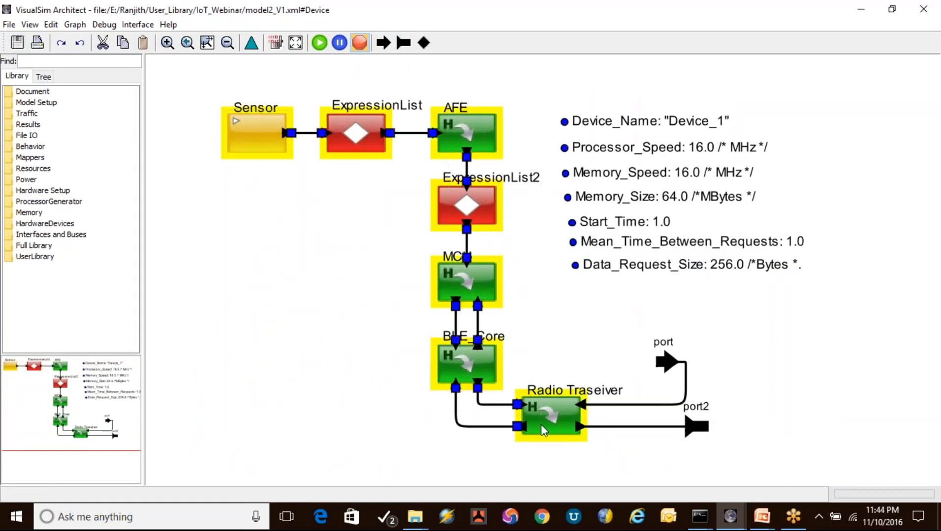
click(344, 268)
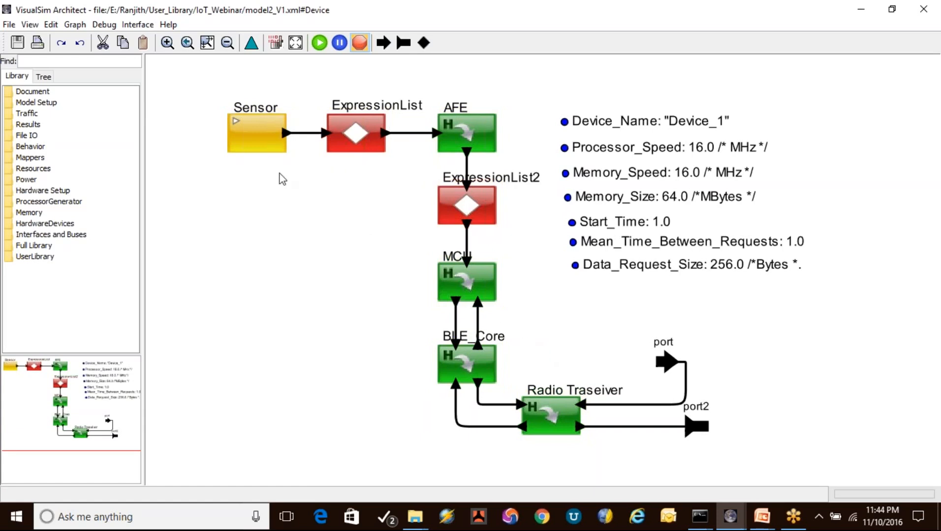
- Examine the Sensor and ExpressionList pair, the MCU, and the Radio Traseiver within the Device diagram
drag(210, 92, 410, 188)
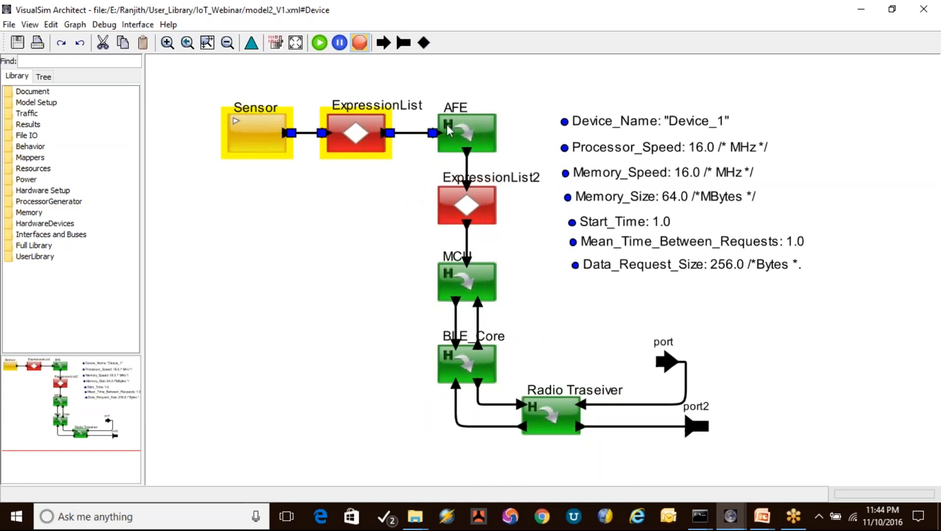
click(482, 287)
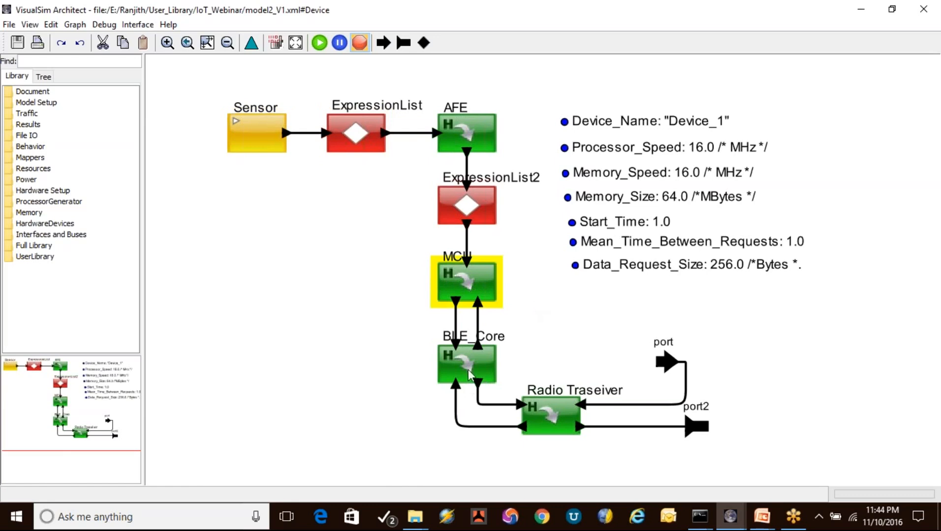
click(547, 418)
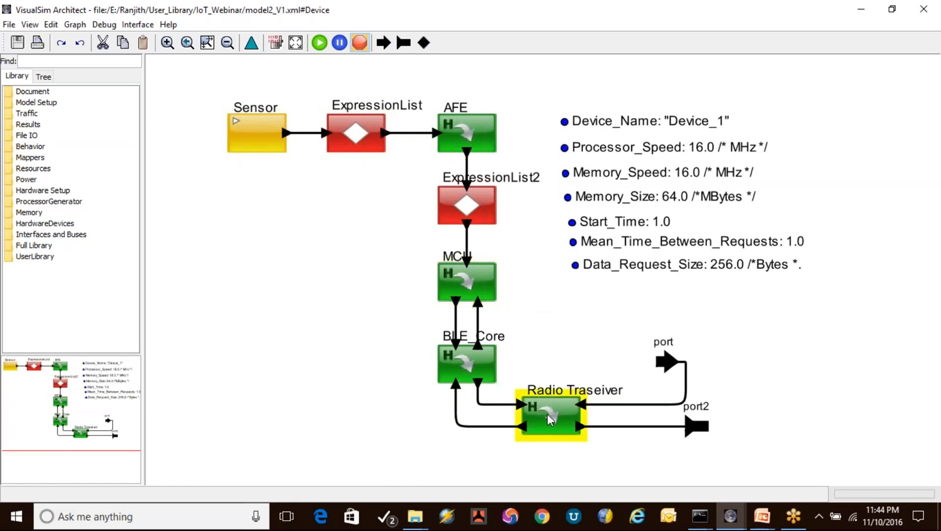
- Open the MCU block in a maximized window and examine its Processor, bus interface chain and RAM
click(470, 290)
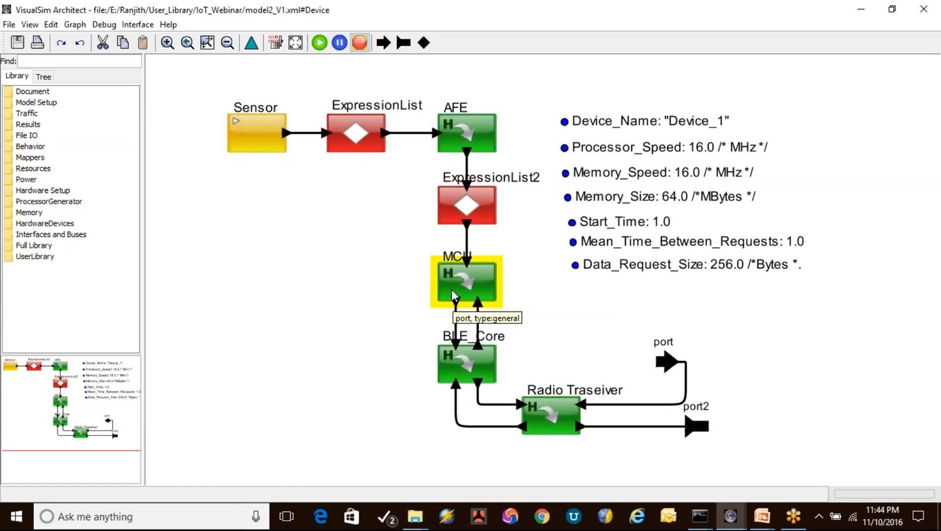
right_click(452, 291)
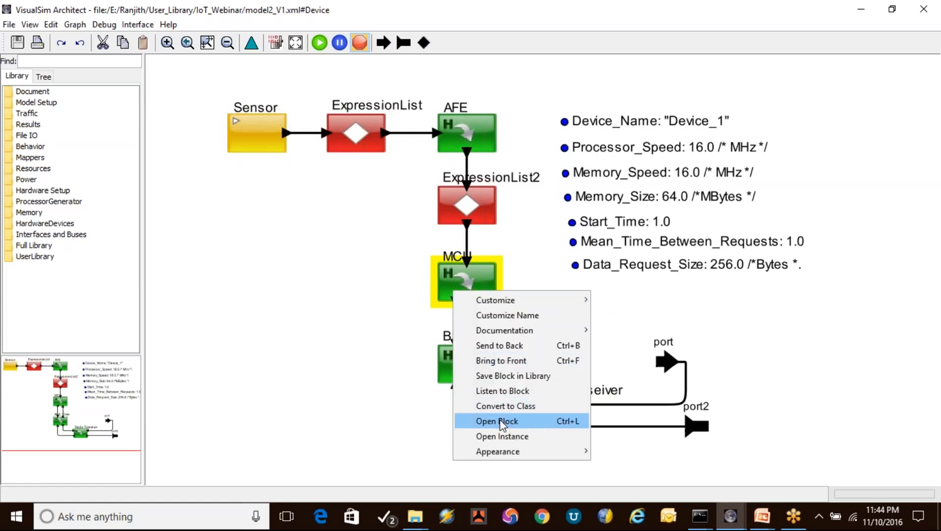
click(501, 422)
drag(508, 67, 343, 32)
double_click(343, 32)
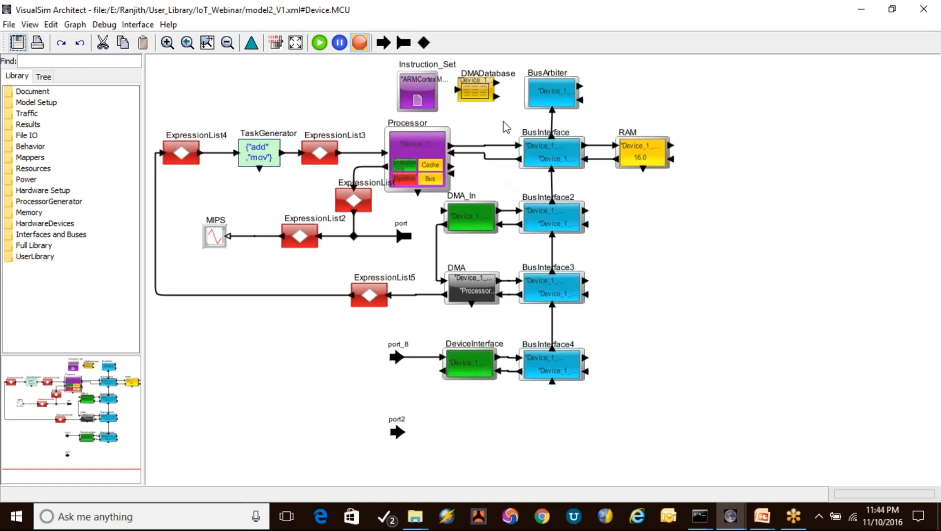
drag(382, 88, 429, 162)
drag(520, 81, 555, 420)
drag(611, 96, 663, 219)
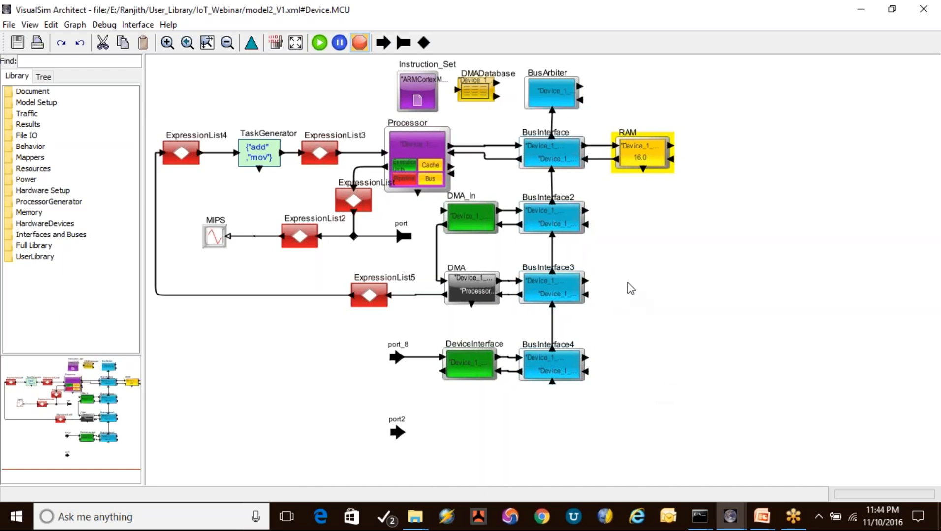
- Review the Processor's parameters, covering Processor_Speed, the I_1 and D_1 cache rows and the Mem_Name reference, and close them
double_click(424, 149)
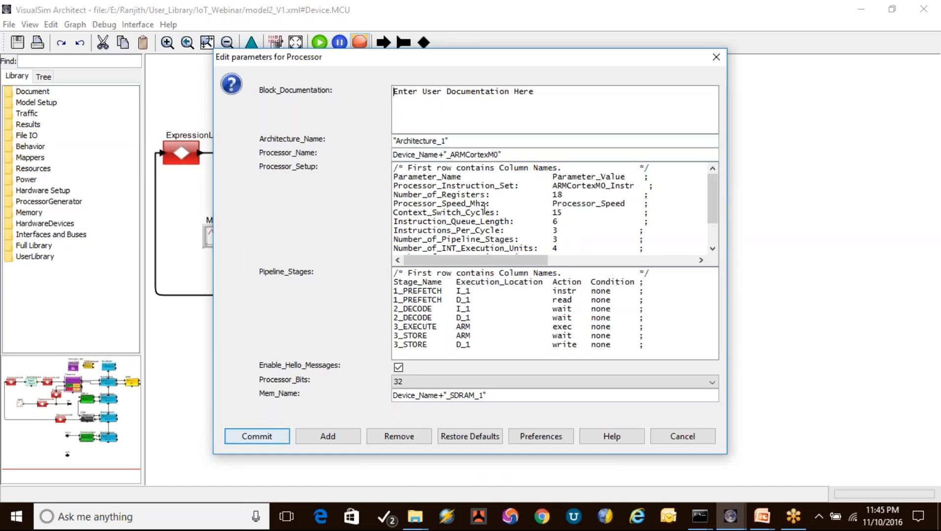
double_click(568, 205)
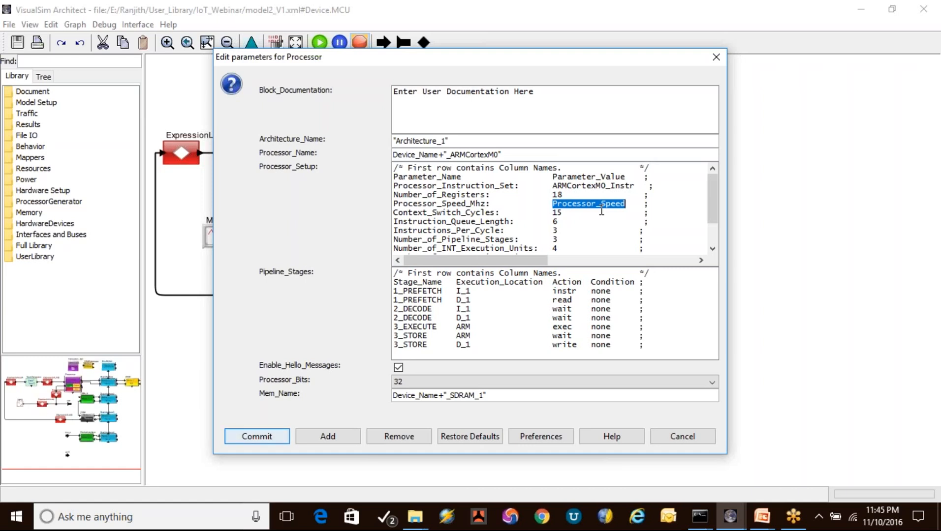
scroll(586, 234, down, 1)
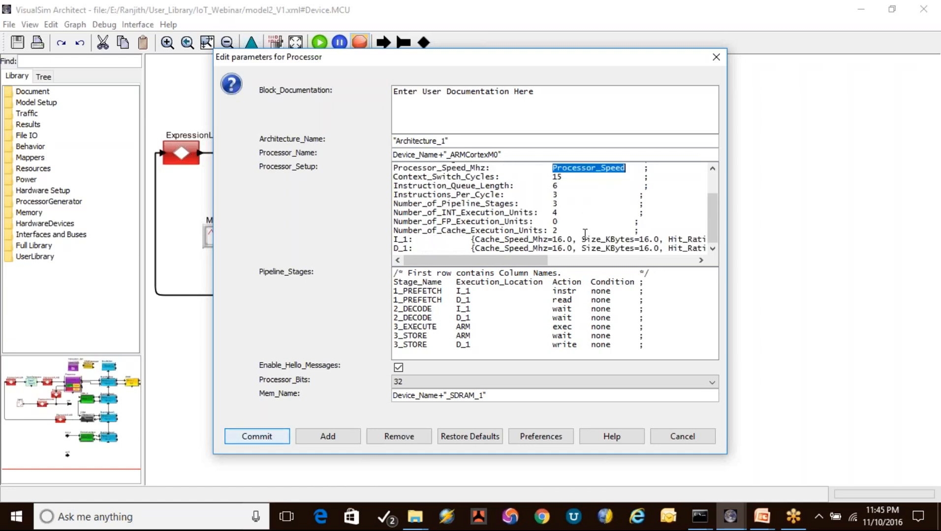
drag(393, 239, 397, 254)
drag(622, 260, 532, 260)
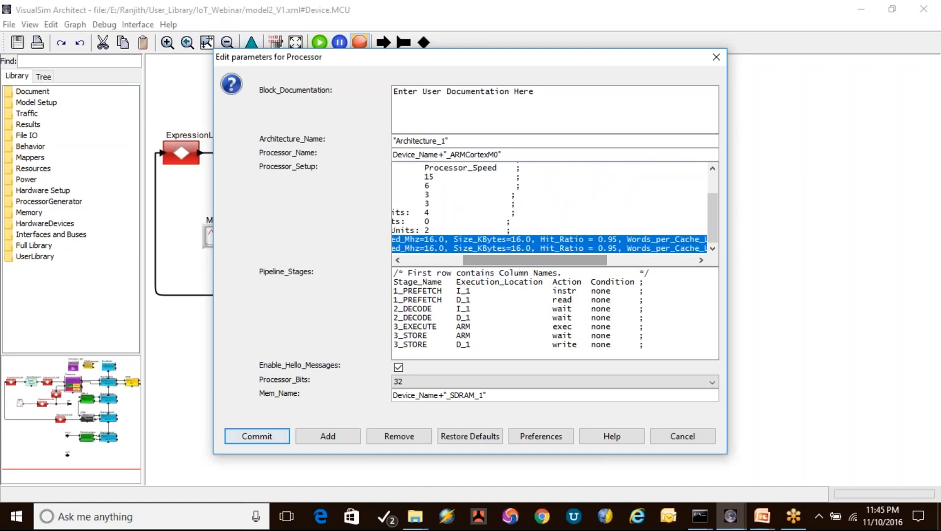
double_click(523, 239)
drag(540, 259, 643, 269)
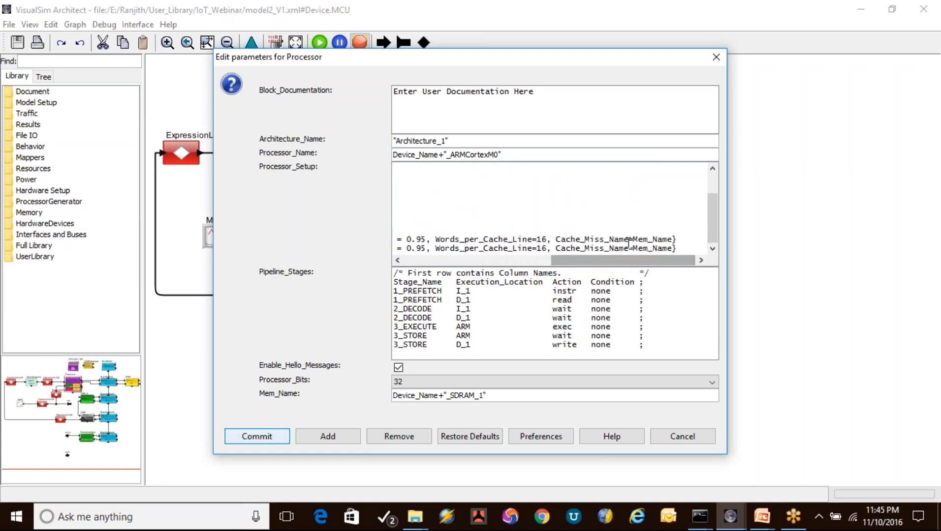
double_click(644, 239)
drag(606, 245, 605, 245)
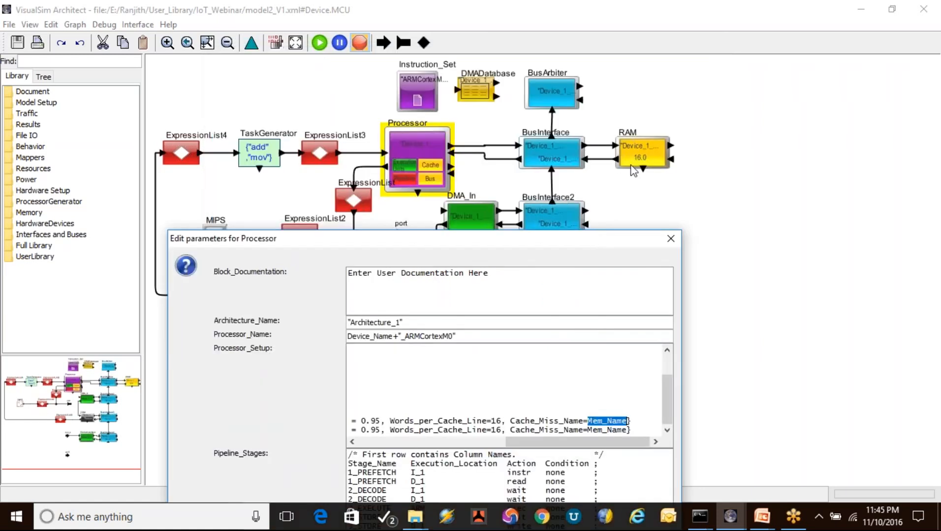
click(670, 240)
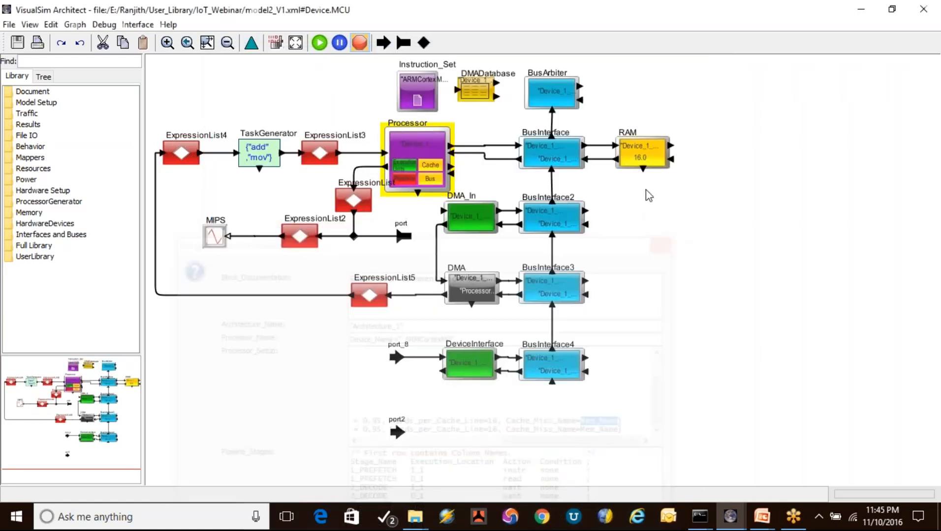
- Open the RAM parameters, view the available Memory_Type options, and cancel without changing anything
double_click(645, 159)
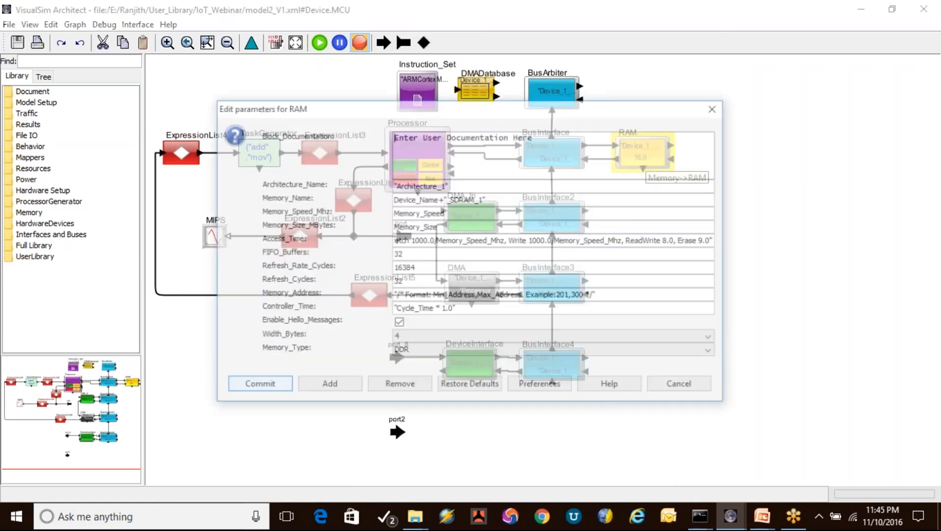
click(421, 352)
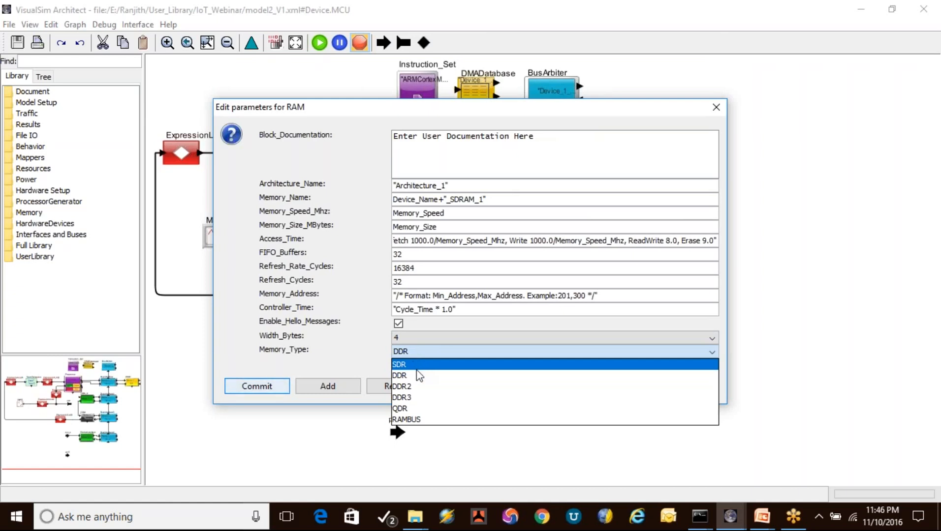
click(370, 323)
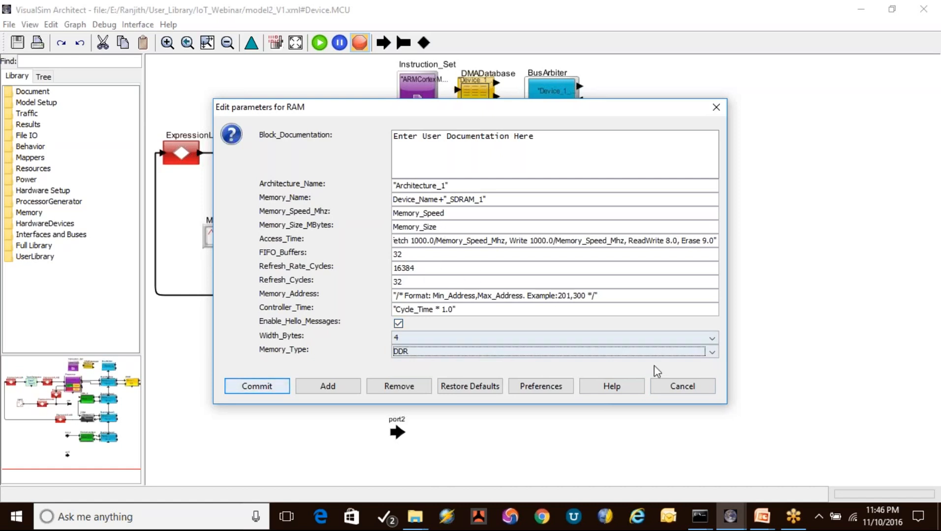
click(677, 388)
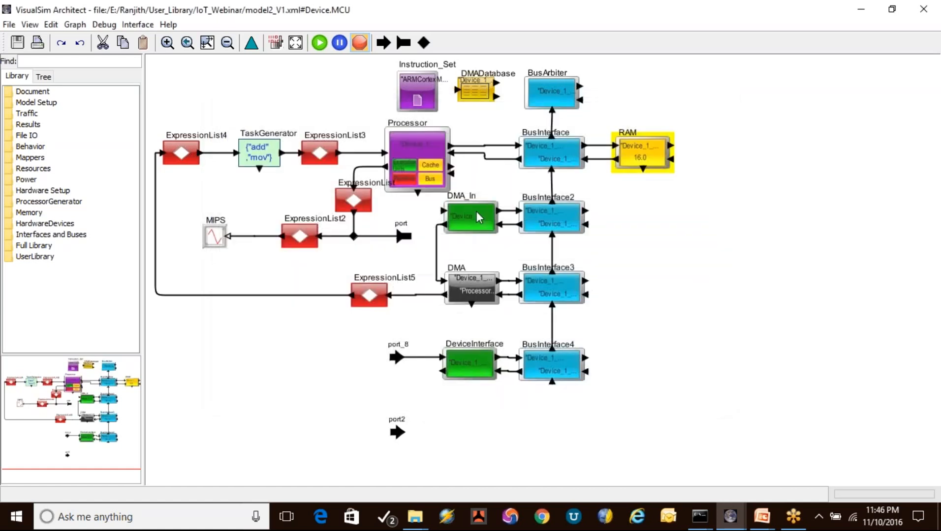
click(607, 206)
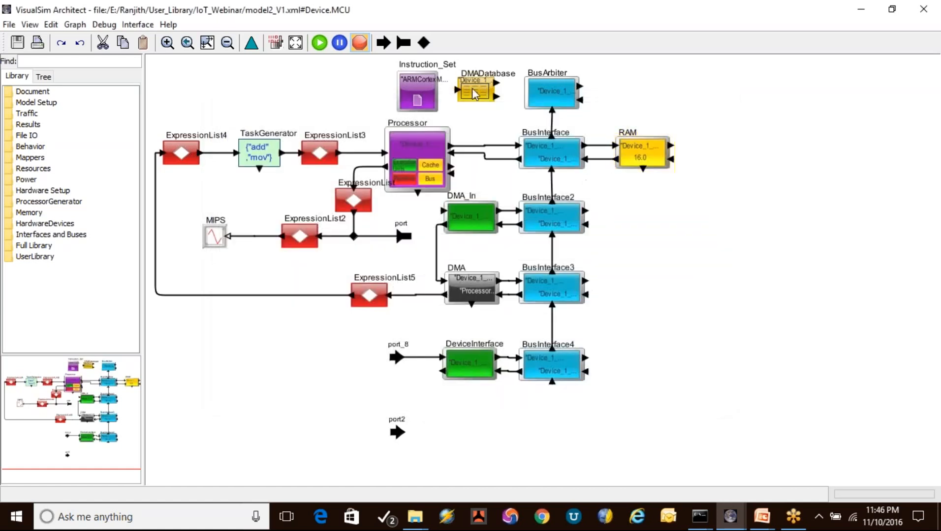
- Close the MCU diagram and go up from the Device diagram to the top-level model
click(921, 10)
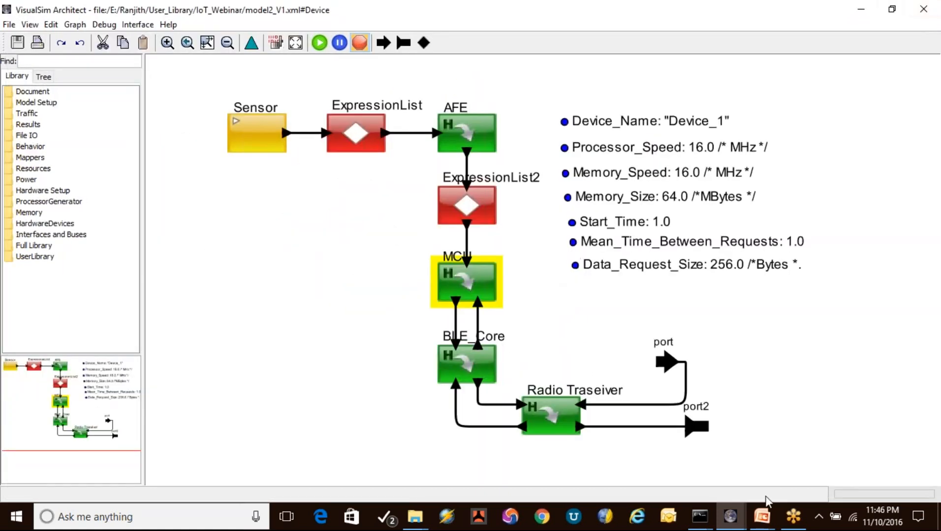
click(360, 241)
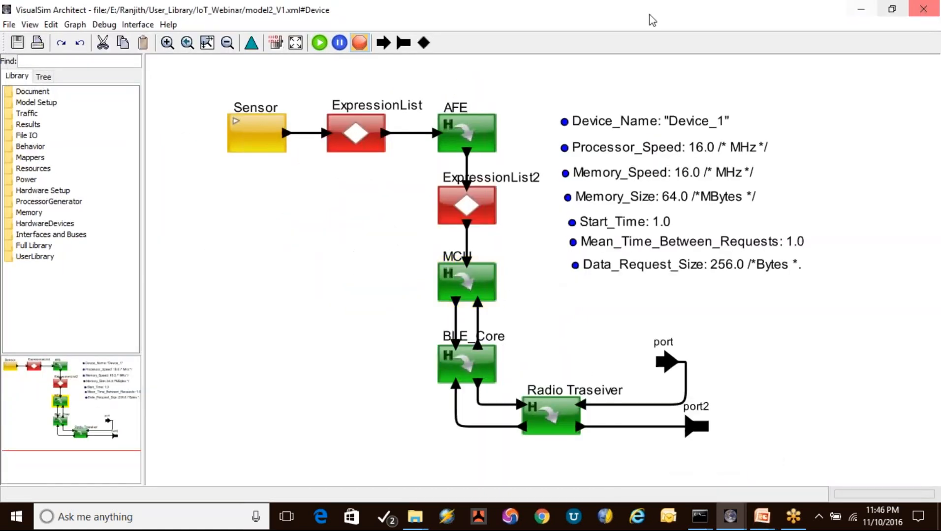
click(251, 43)
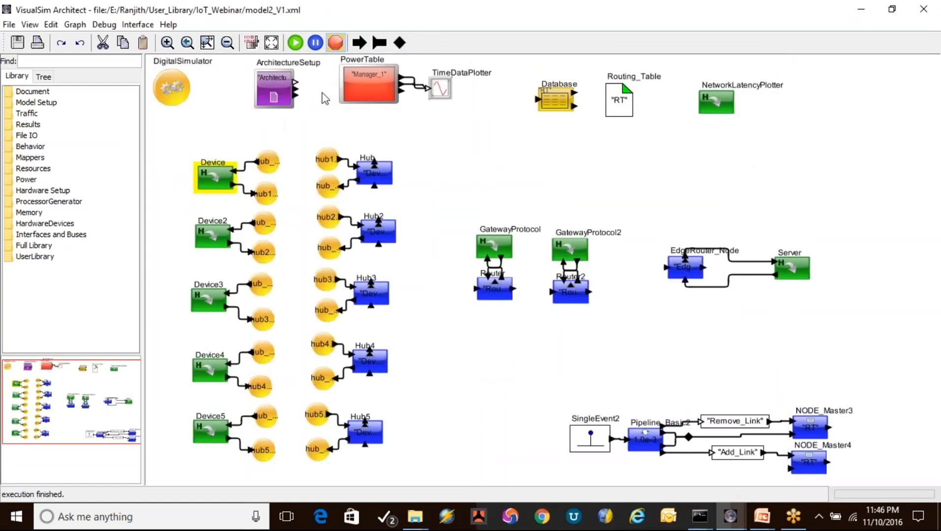
click(323, 124)
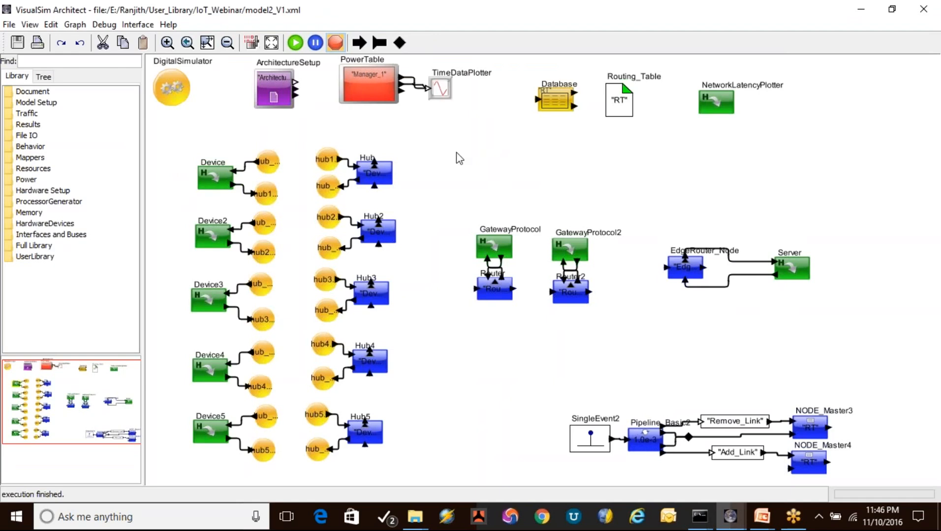
- Highlight the column of Device blocks and the column of Hub blocks in the top-level model
drag(192, 141, 231, 463)
click(196, 163)
drag(382, 149, 381, 452)
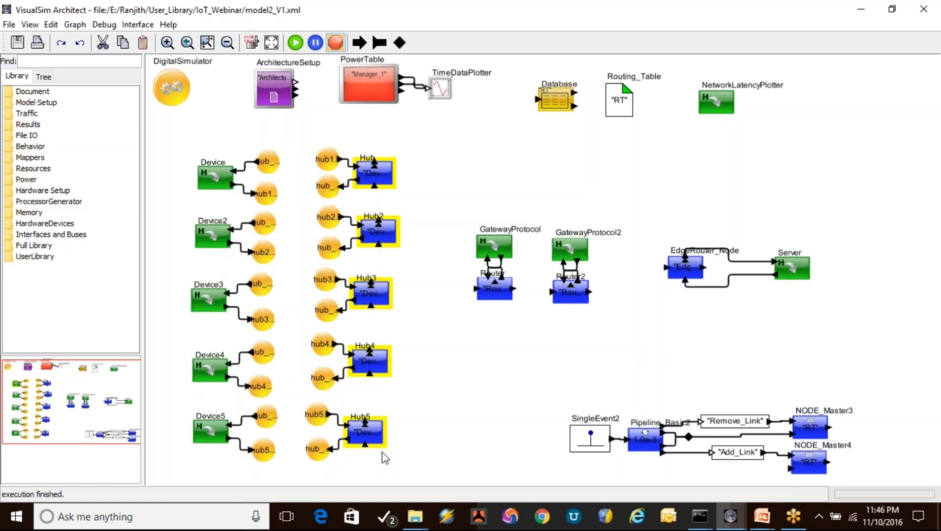
- Open the Database block's parameters and examine the routing table's source nodes, distances and Speed_Mbps values
double_click(554, 94)
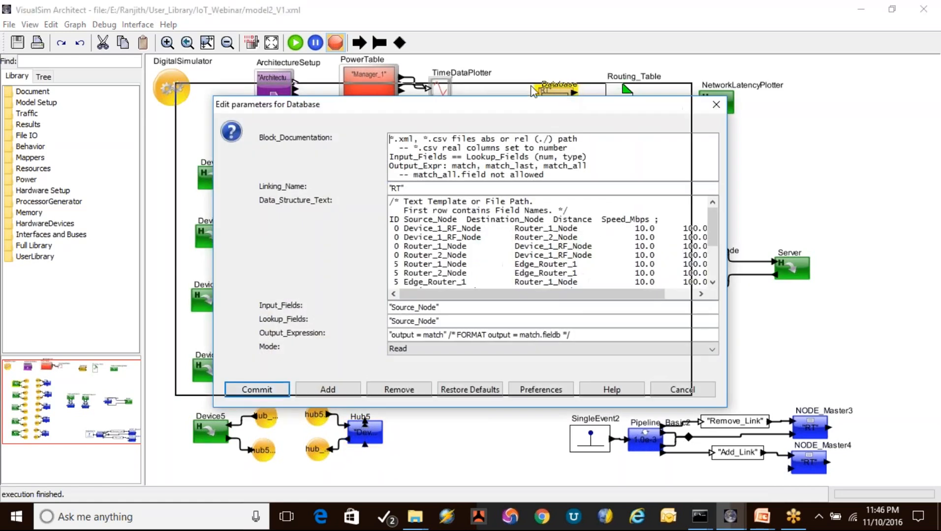
drag(570, 103, 500, 81)
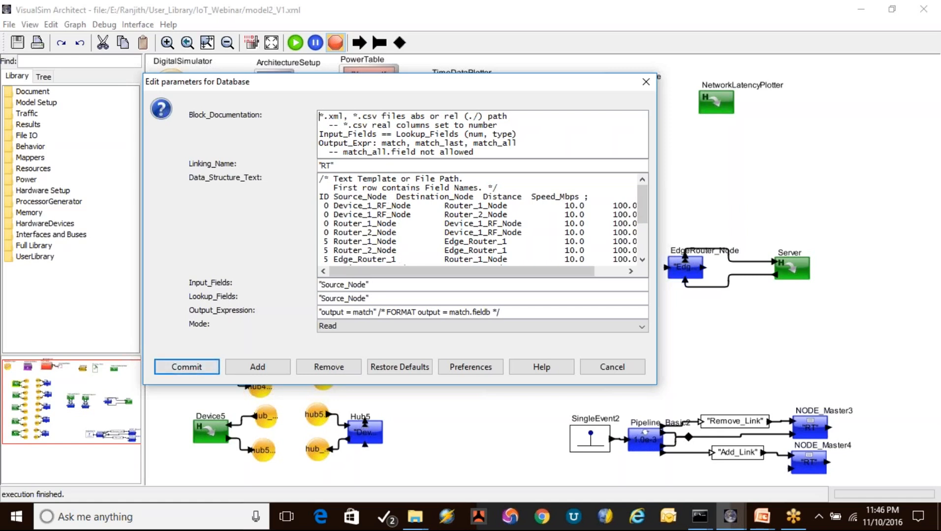
double_click(369, 206)
drag(487, 271, 520, 271)
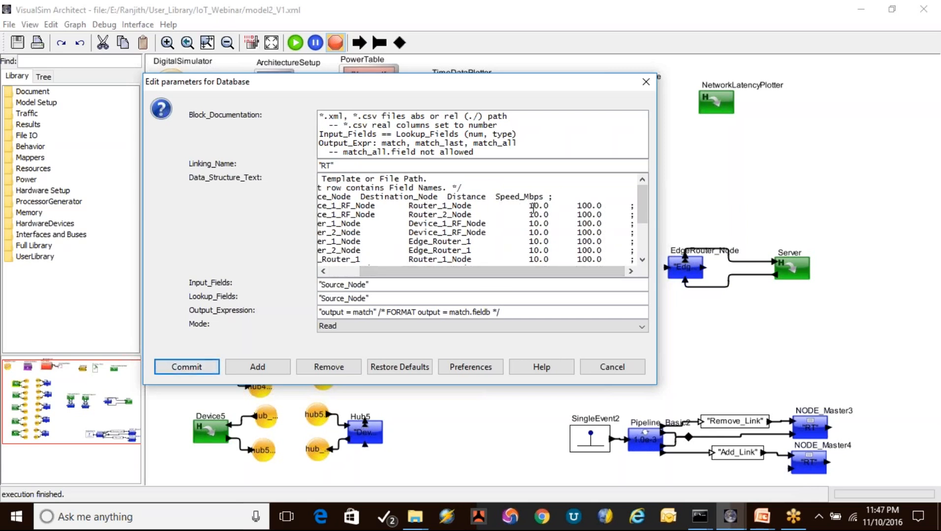
double_click(588, 207)
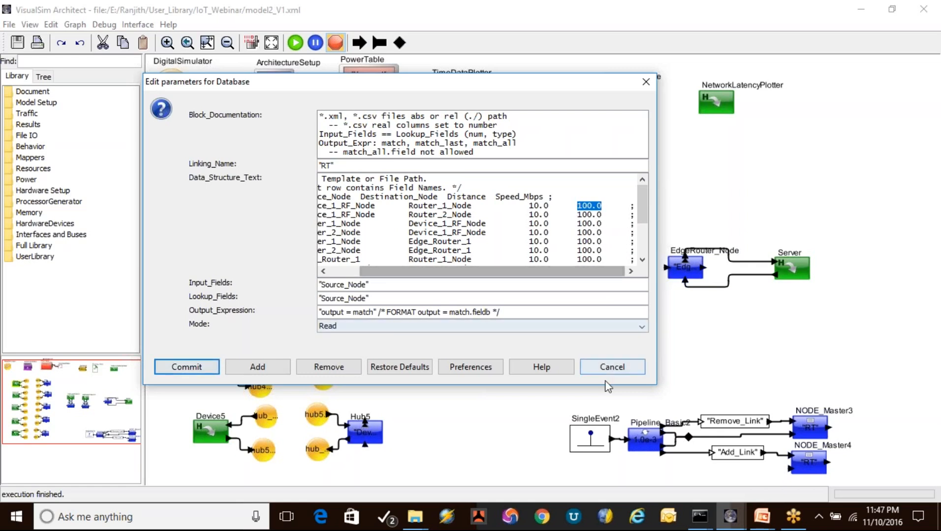
- Close the Database parameters, then view the Routing_Table block's Routing_Algorithm options and close its parameters without changing anything
click(187, 367)
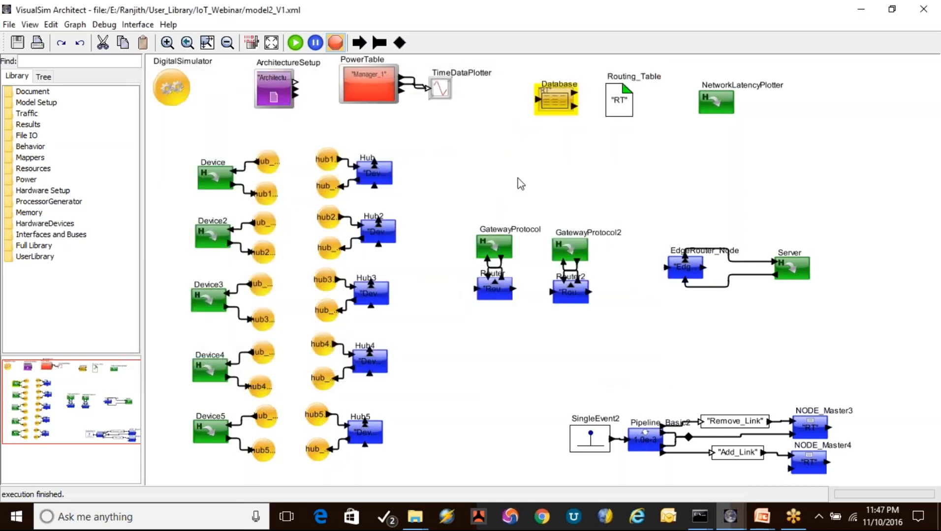
double_click(616, 104)
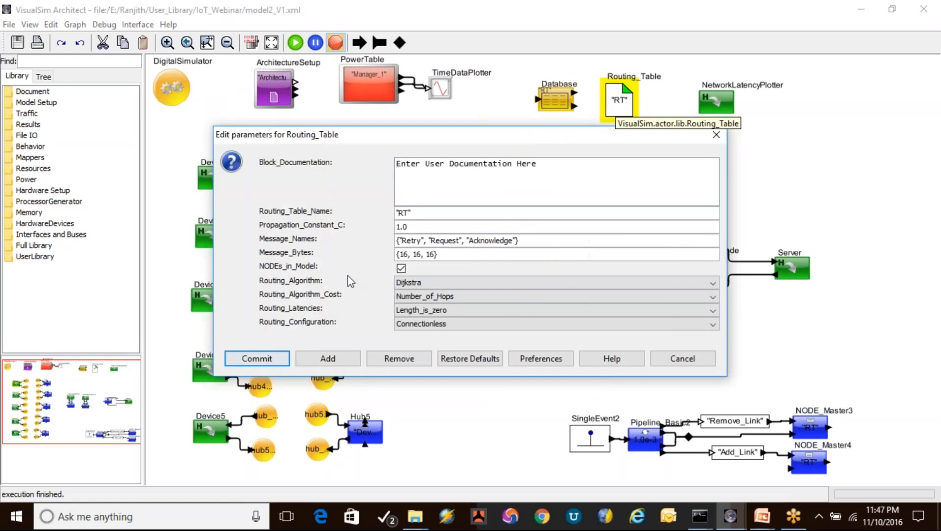
click(419, 286)
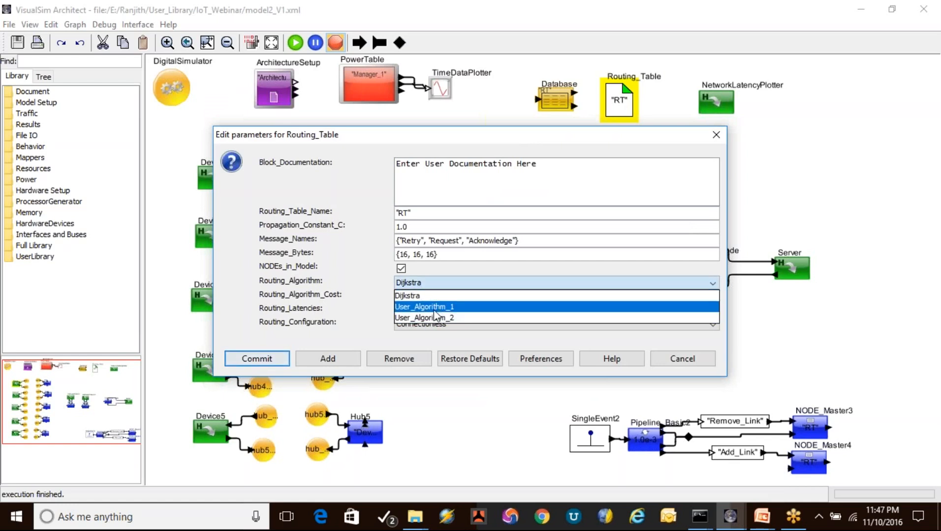
click(341, 270)
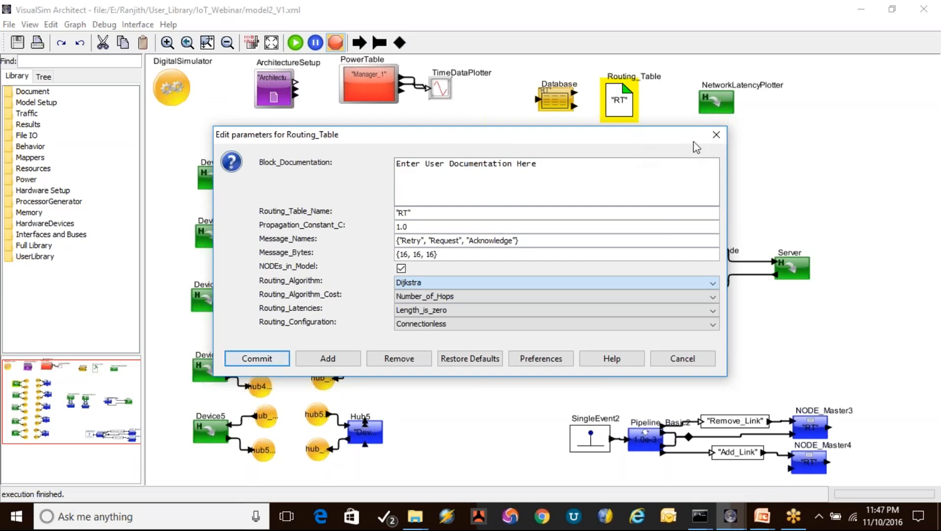
click(716, 136)
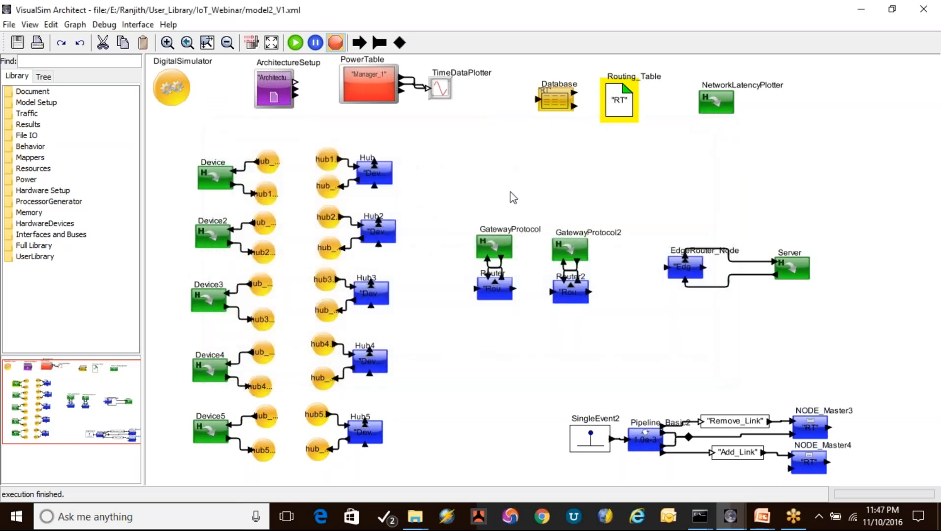
- Open the PowerTable parameters, examine the Manager_Setup entries and power-by-state columns, including the ARMCortexM0 active power, and cancel
click(374, 94)
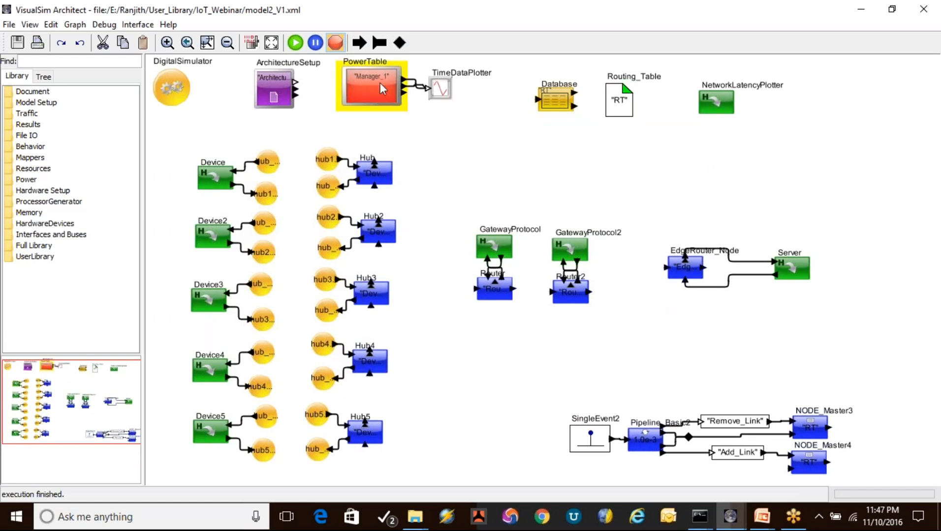
double_click(371, 81)
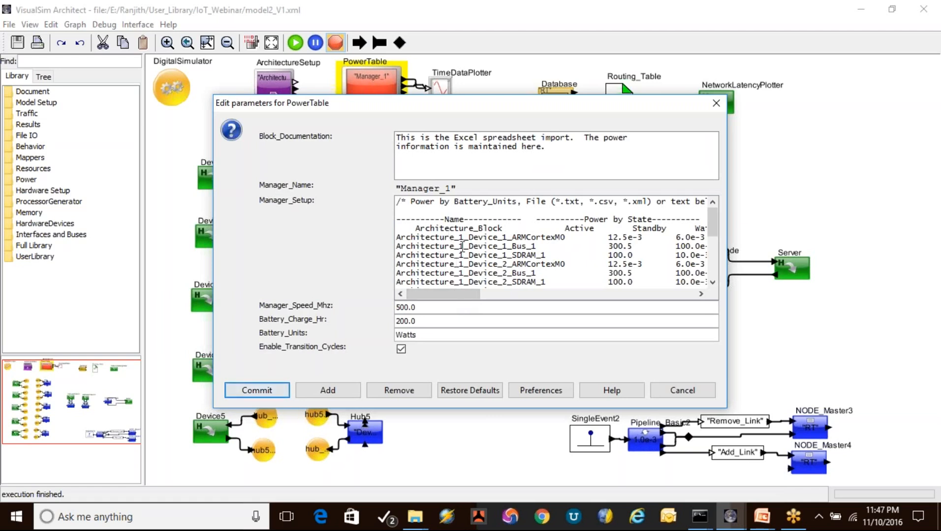
double_click(528, 238)
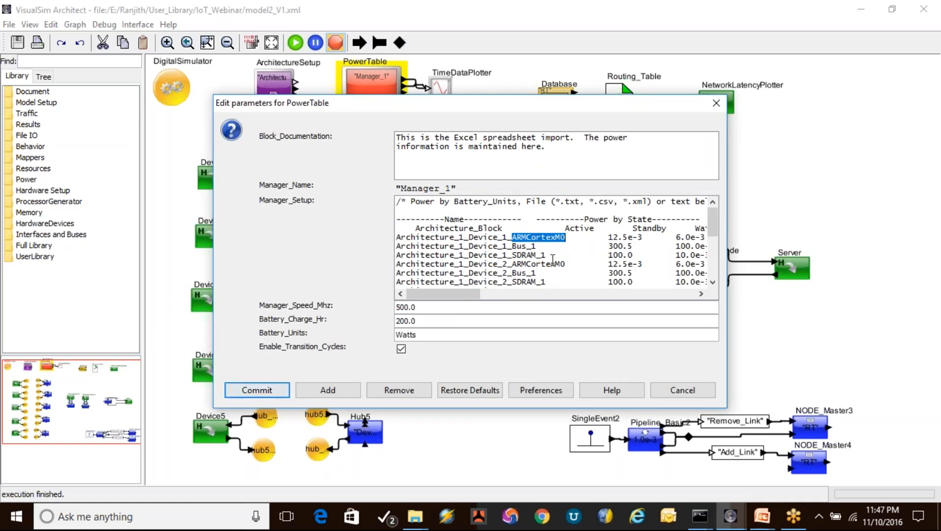
scroll(547, 261, down, 5)
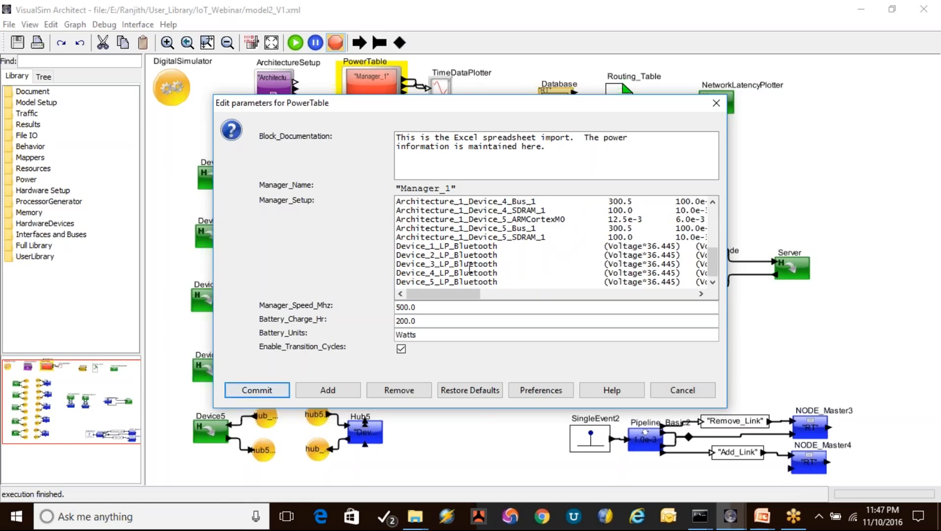
scroll(471, 268, up, 5)
drag(443, 294, 498, 296)
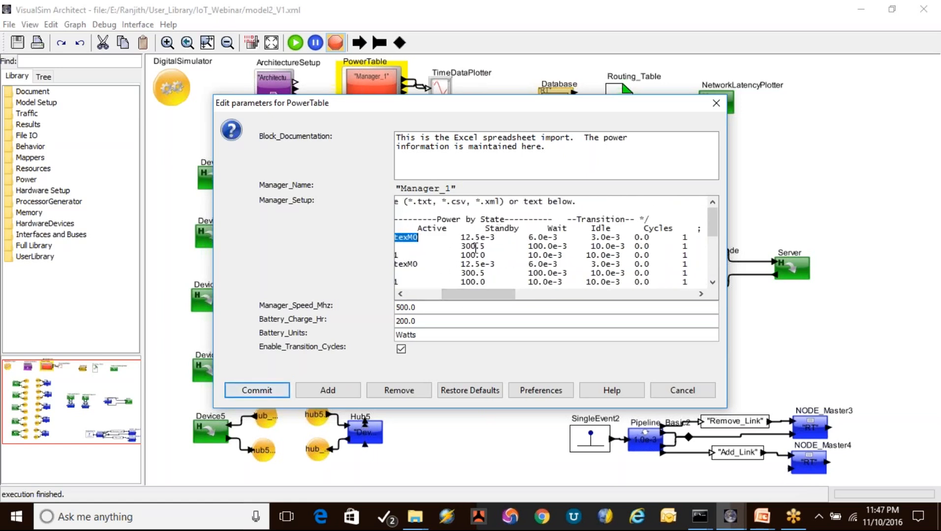
drag(462, 238, 480, 239)
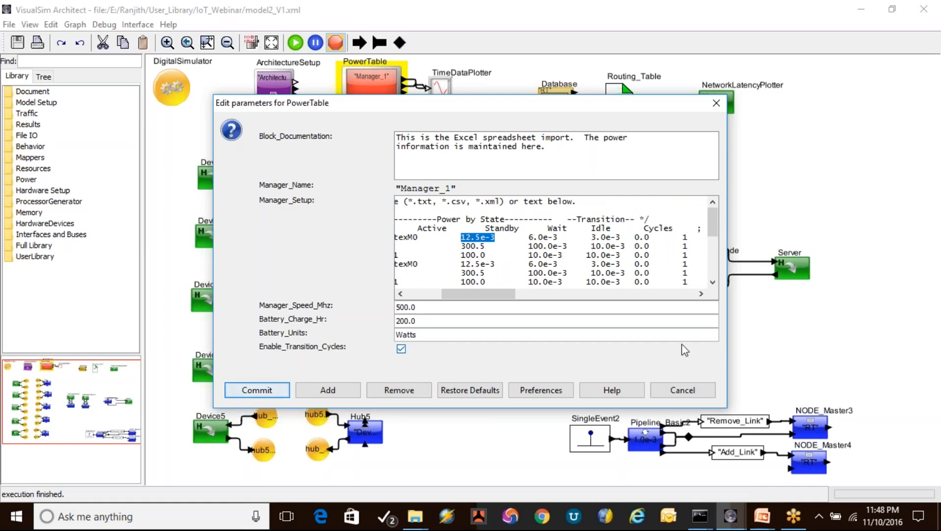
click(679, 390)
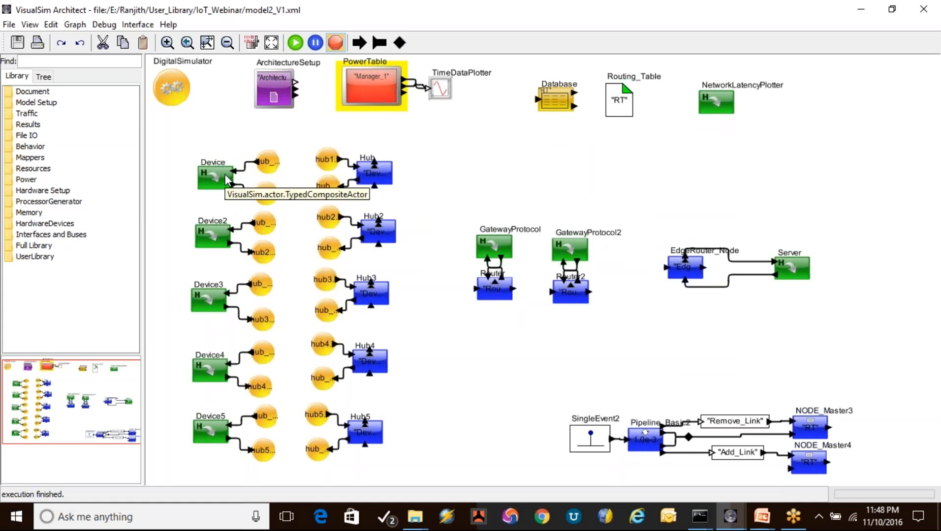
- Run the model simulation and minimize the ServerStats window to uncover the MIPS plot
click(296, 42)
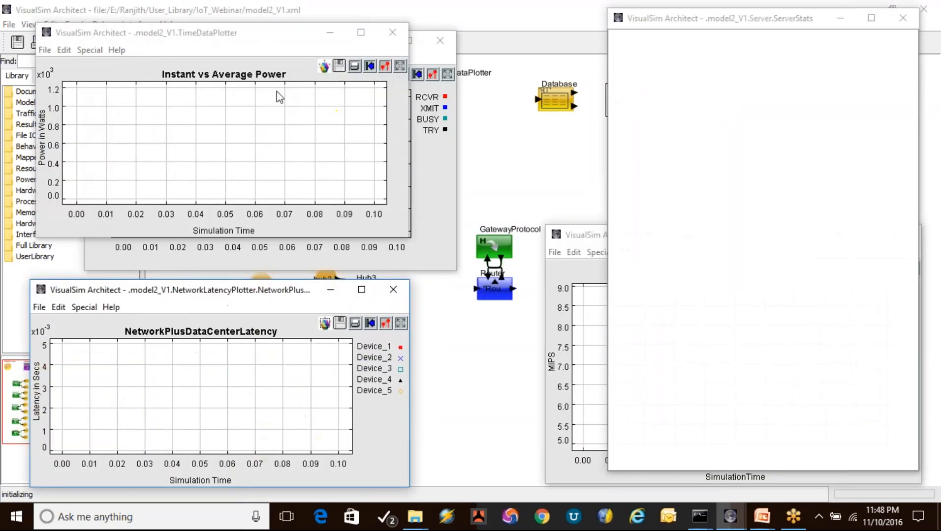
drag(699, 15, 667, 13)
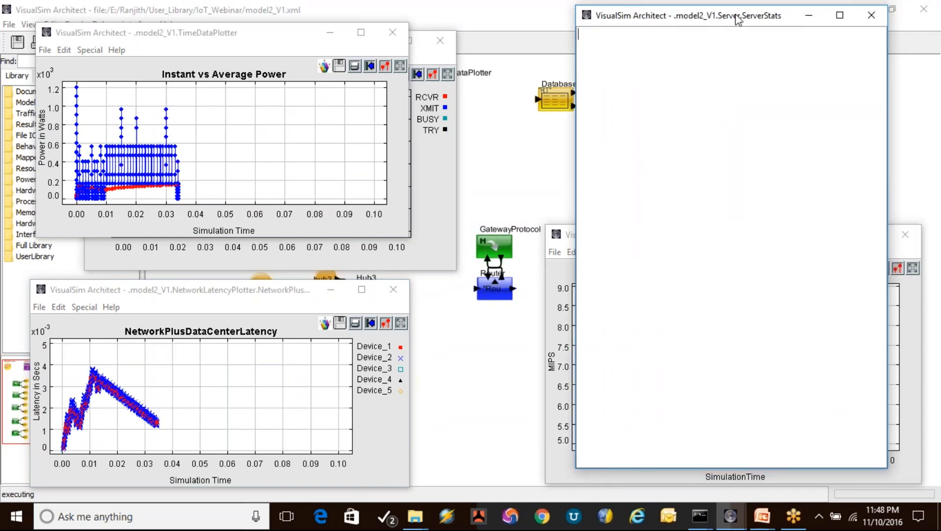
click(808, 15)
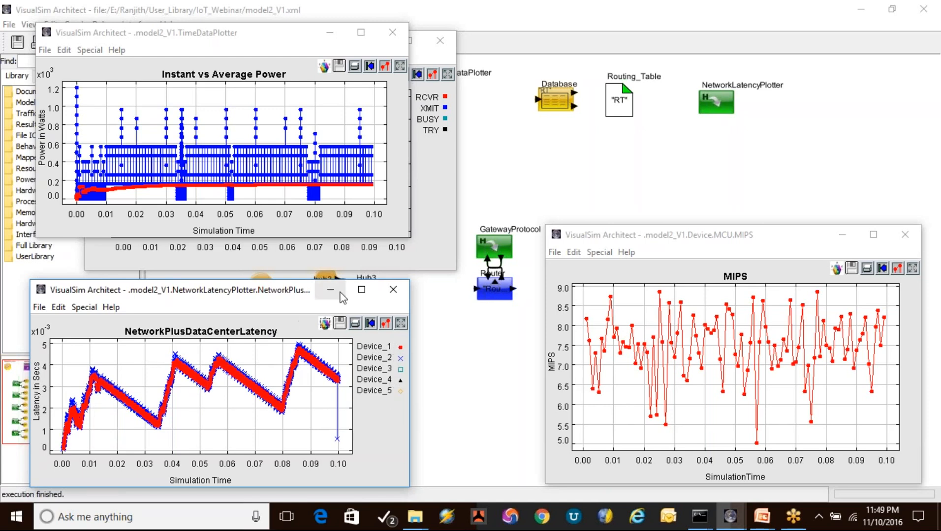
- Examine the NetworkPlusDataCenterLatency plot at full-screen size, then the Instant vs Average Power and Bluetooth Activity plots
click(361, 290)
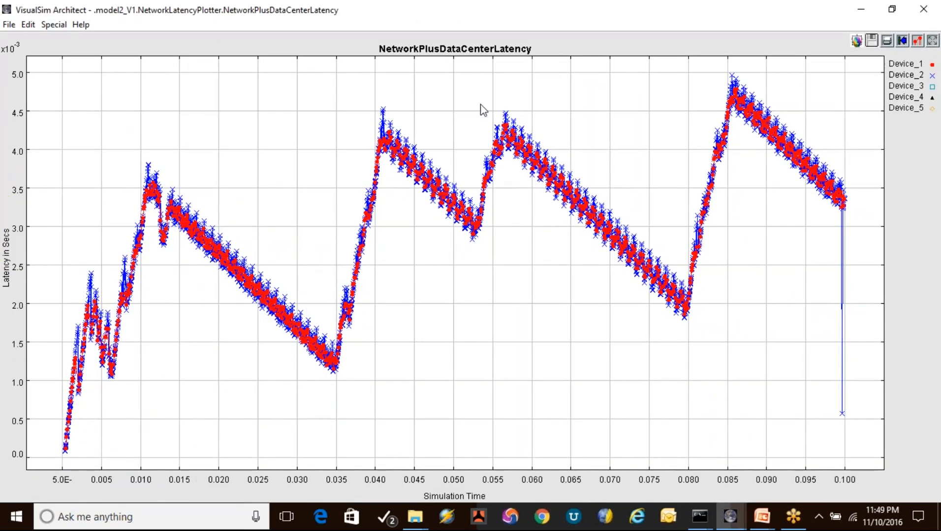
click(892, 10)
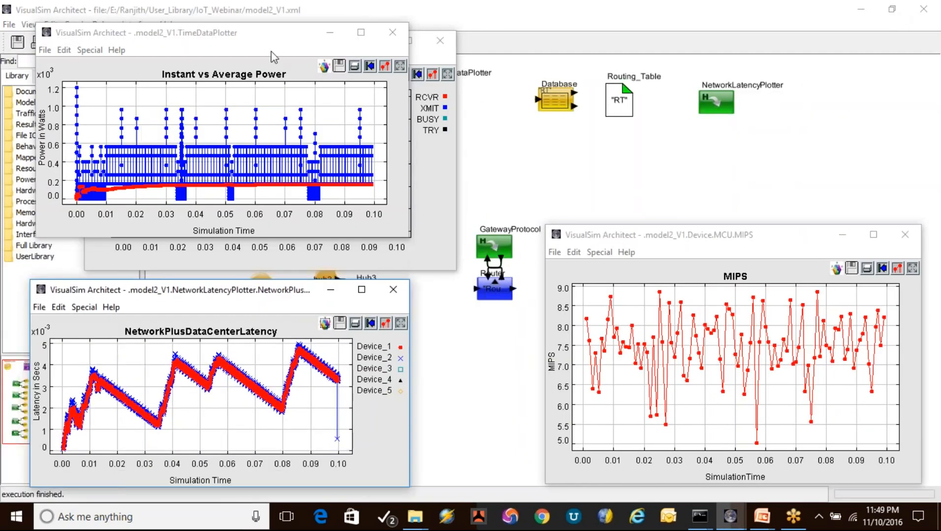
click(262, 38)
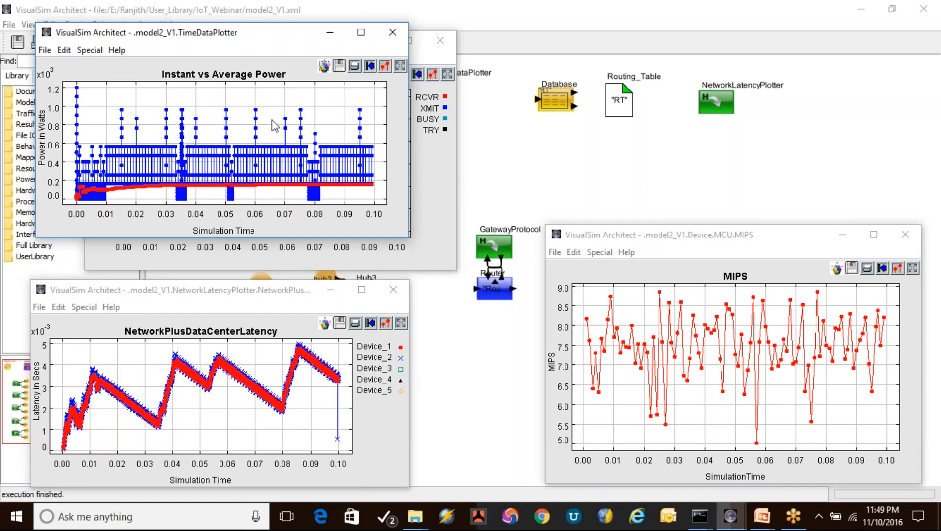
click(425, 196)
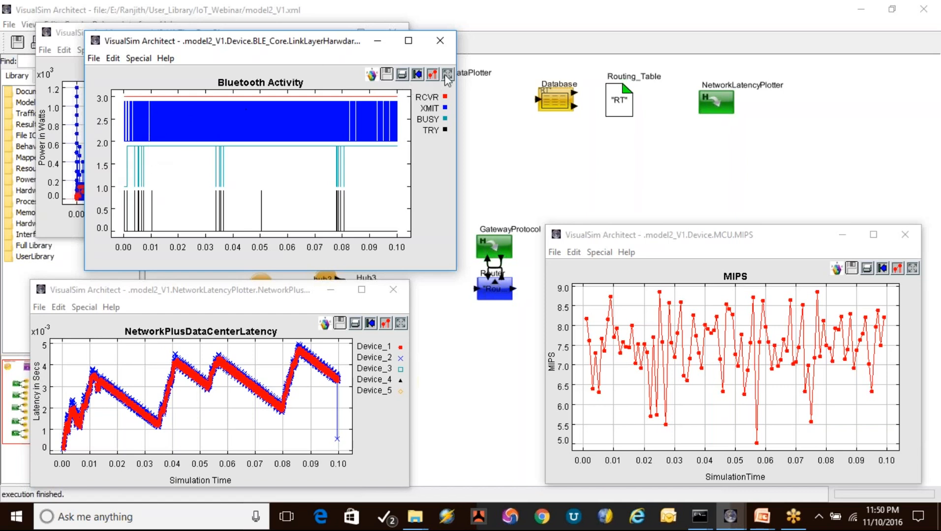
- Move and enlarge the MIPS plot, zoom in on the peak near simulation time 0.025, then reset the zoom and close the plot
drag(636, 231, 526, 173)
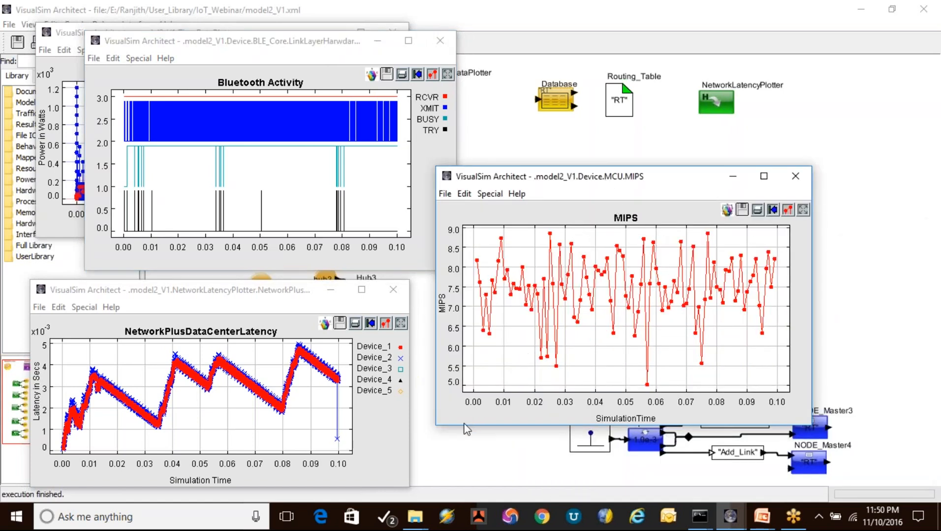
drag(436, 425, 419, 436)
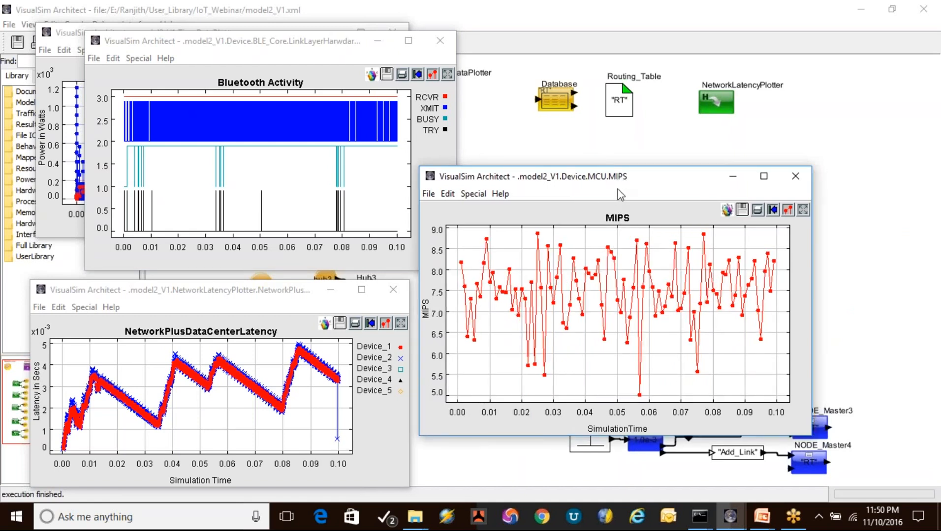
drag(607, 177, 597, 164)
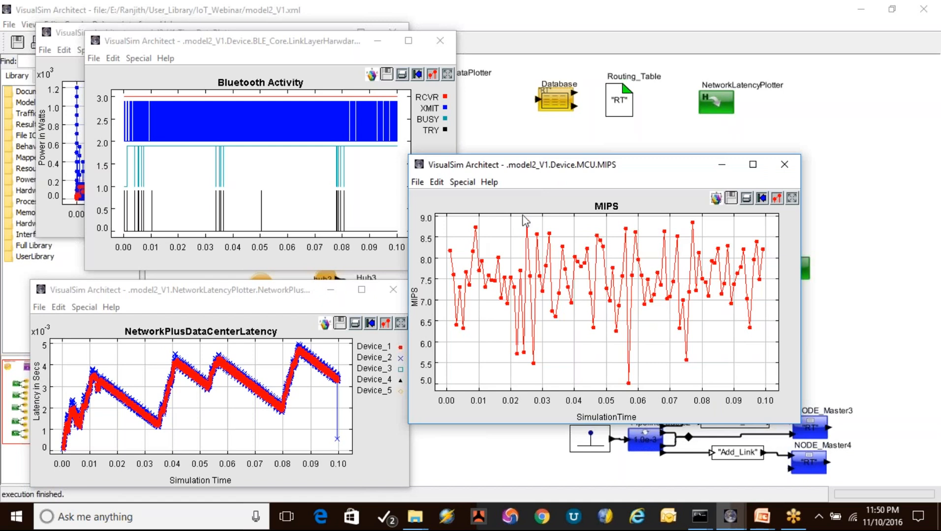
drag(520, 216, 564, 291)
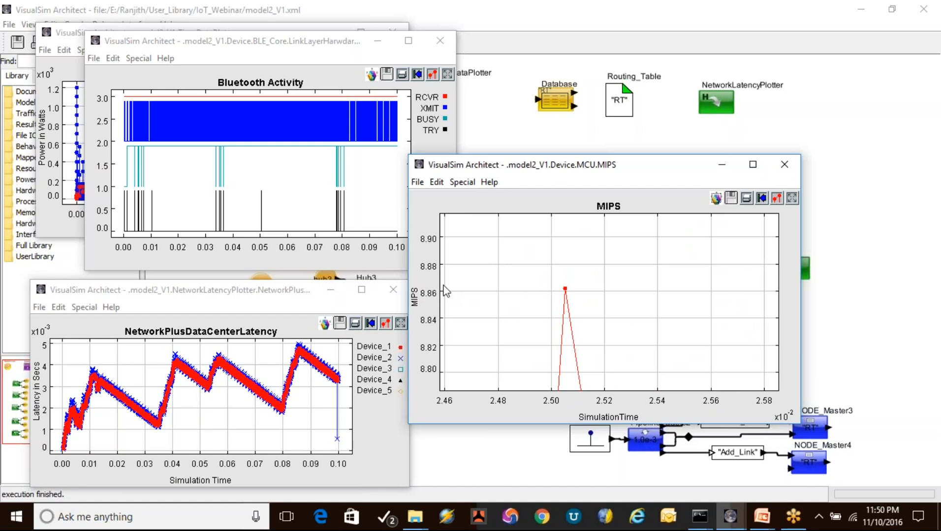
drag(639, 166, 453, 133)
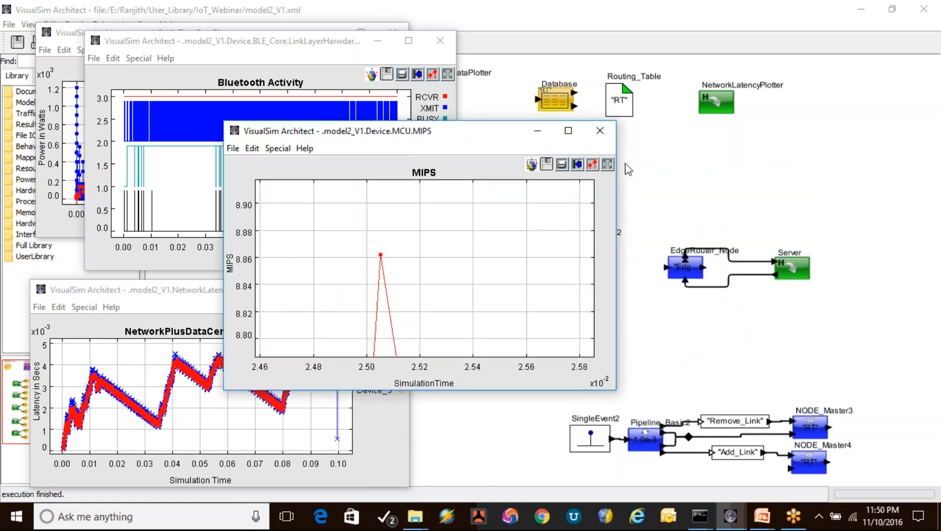
click(607, 163)
click(600, 130)
- Open the first Device block's parameters, examine its Data_Request_Size, and cancel without changing anything
double_click(217, 177)
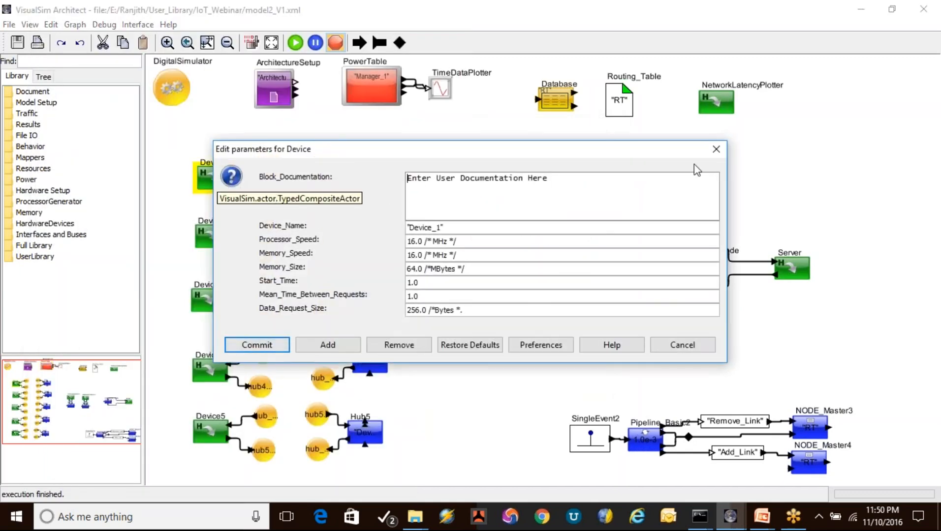
click(716, 149)
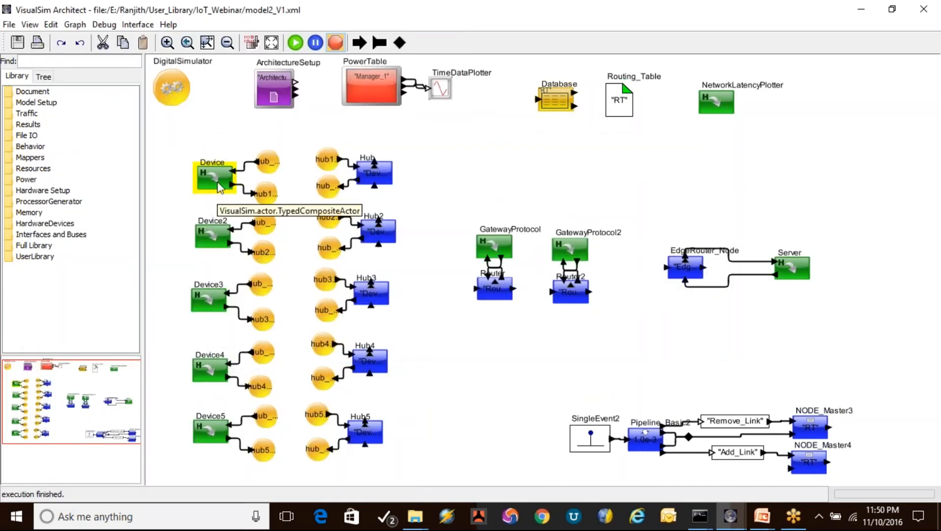
double_click(218, 184)
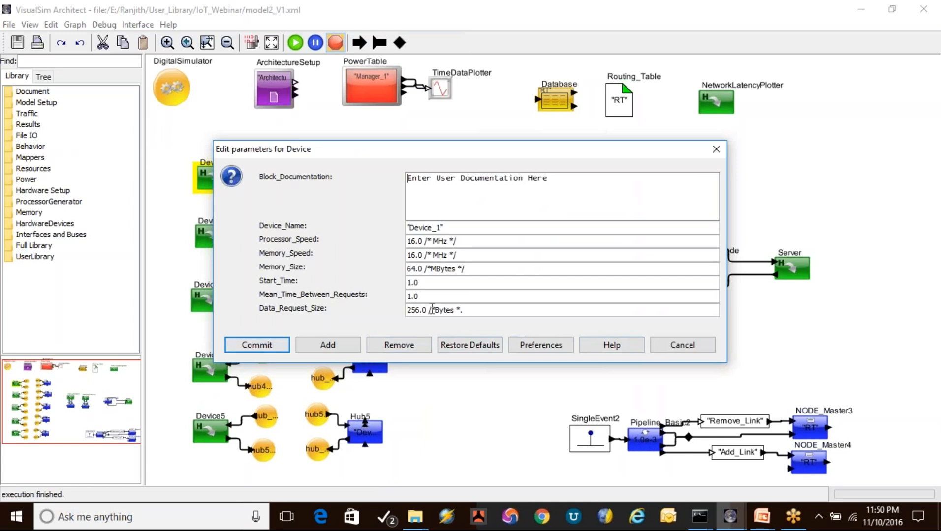
triple_click(477, 308)
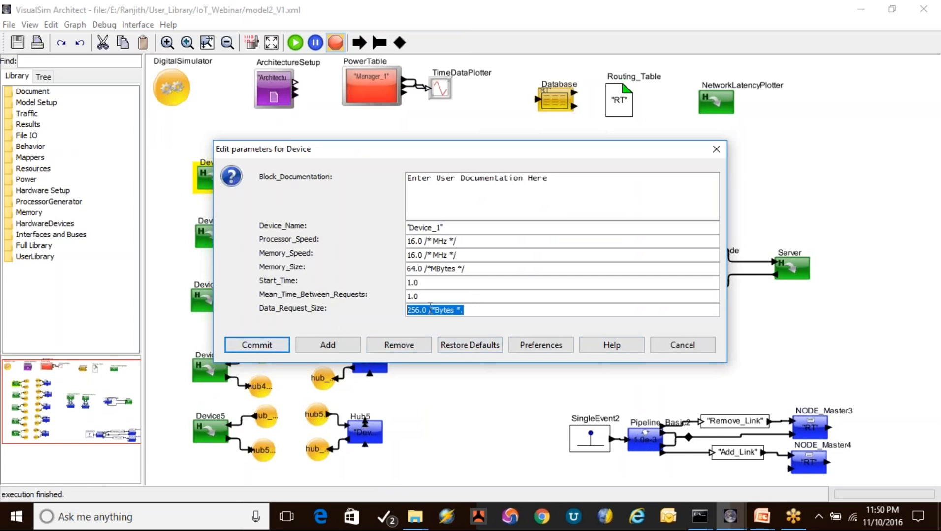
click(681, 344)
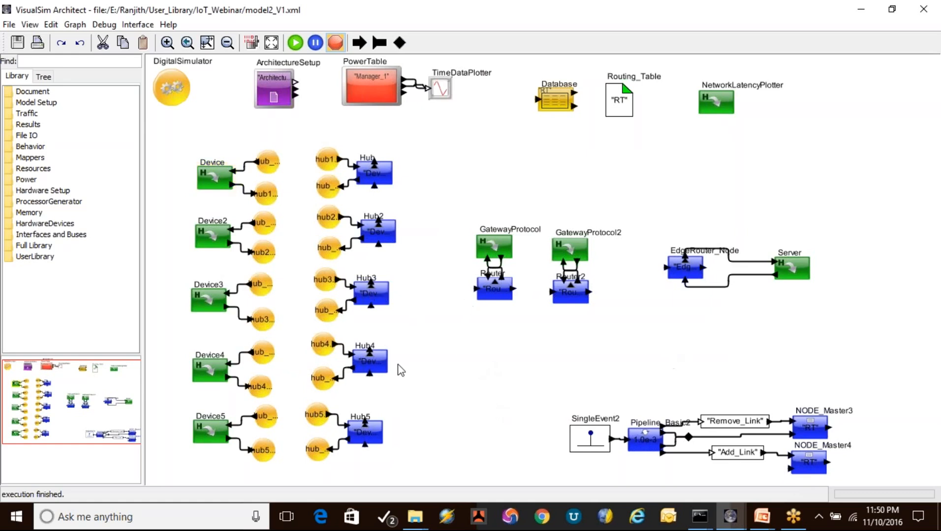
- Highlight in turn the link-control blocks from SingleEvent2 to the NODE_Masters, the Device5–Hub5 row, and the four device–hub rows above it
drag(542, 390, 844, 476)
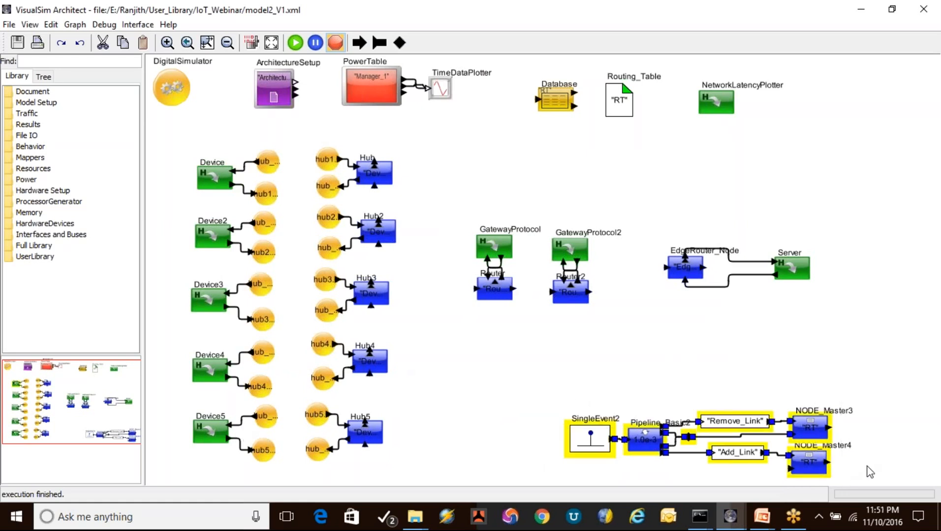
click(871, 462)
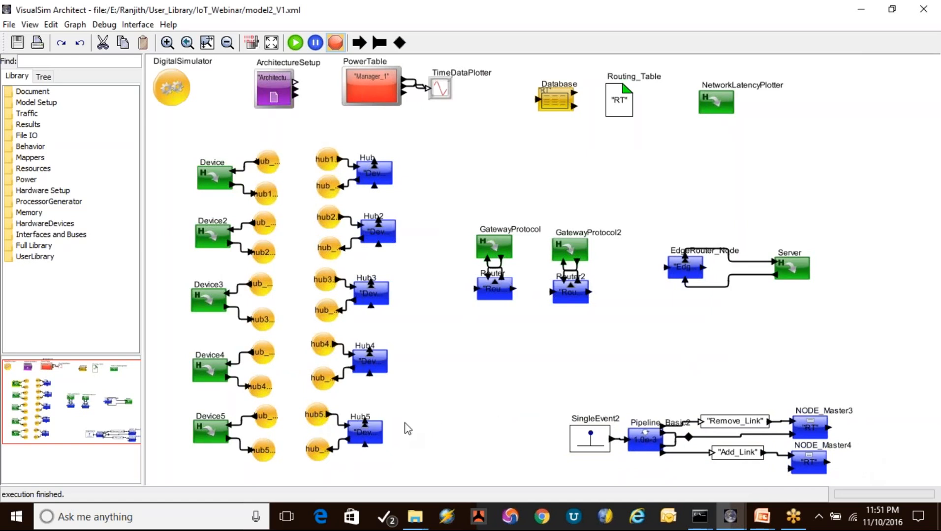
drag(172, 408, 405, 465)
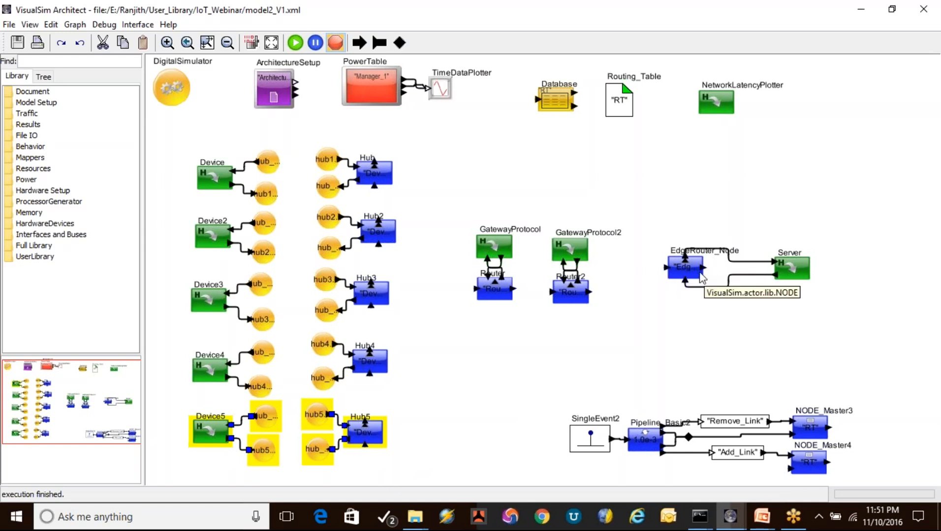
drag(189, 149, 412, 382)
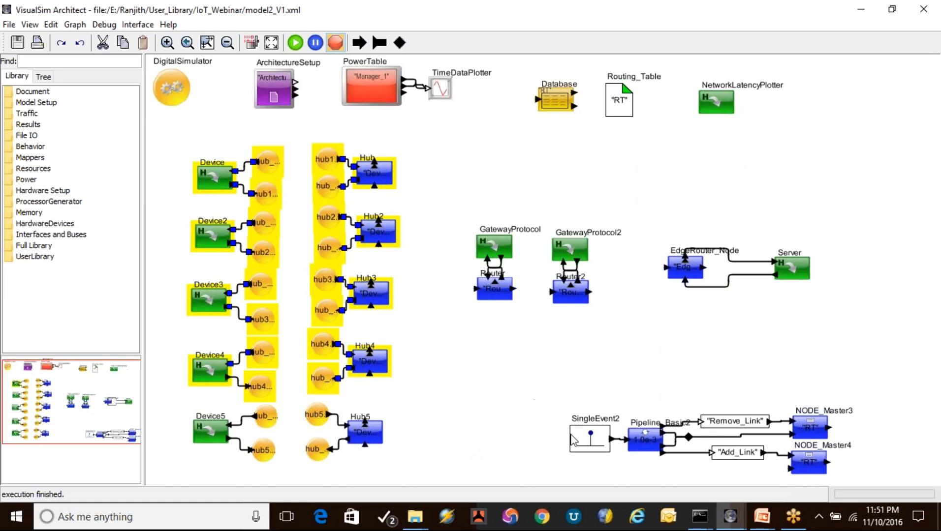
- Examine the Pipeline_Basic2 port delays, cancel the dialog, and highlight the Device5–Hub5 row again
double_click(643, 433)
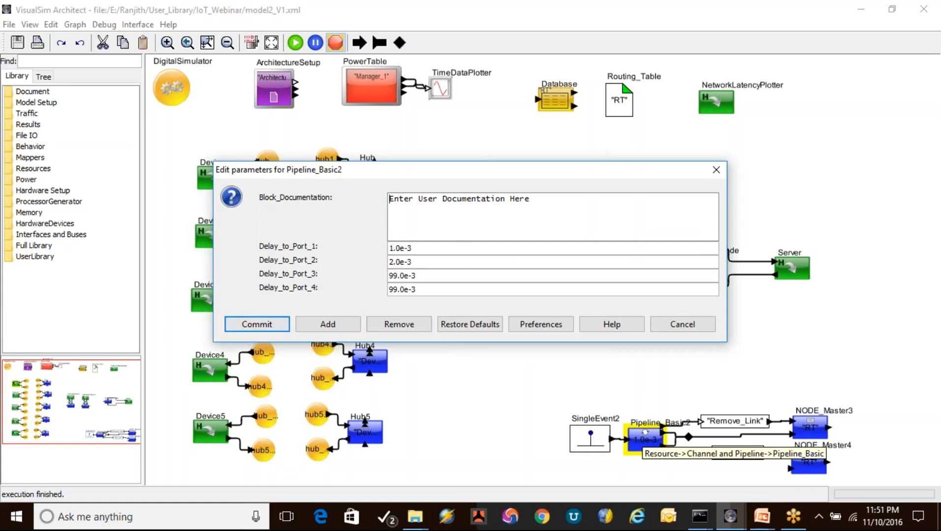
click(682, 324)
drag(185, 408, 428, 459)
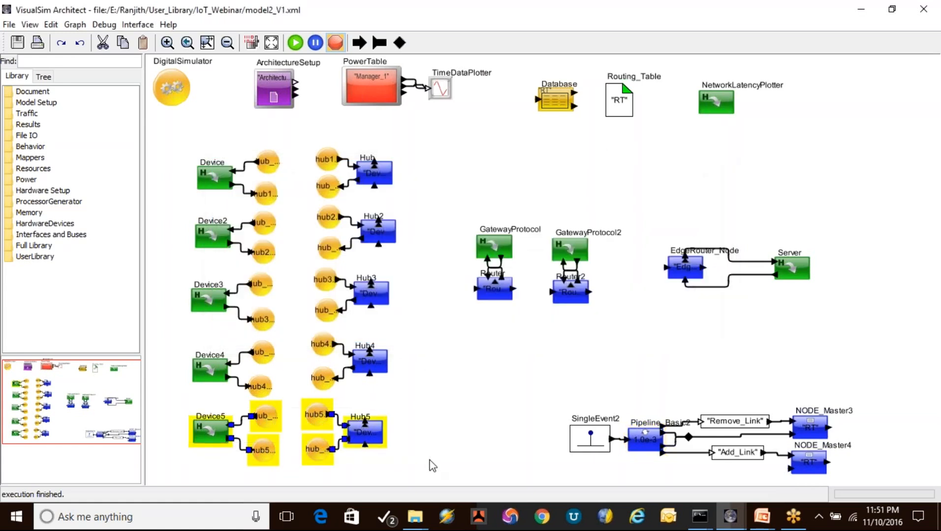
- Set Pipeline_Basic2's Delay_to_Port_3 and Delay_to_Port_4 to 40.0e-3 and commit the parameters
click(746, 431)
double_click(642, 439)
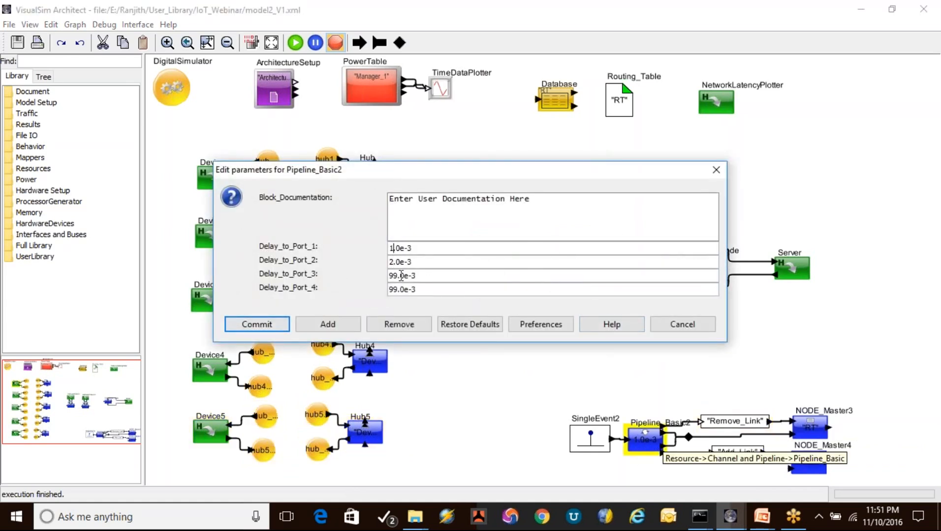
drag(397, 274, 389, 275)
text(40)
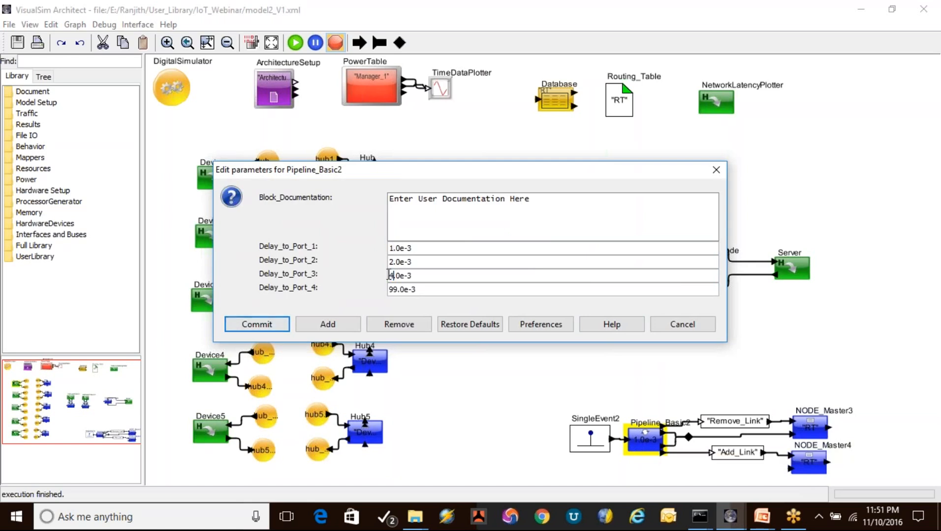
drag(398, 289, 388, 289)
text(40)
click(259, 324)
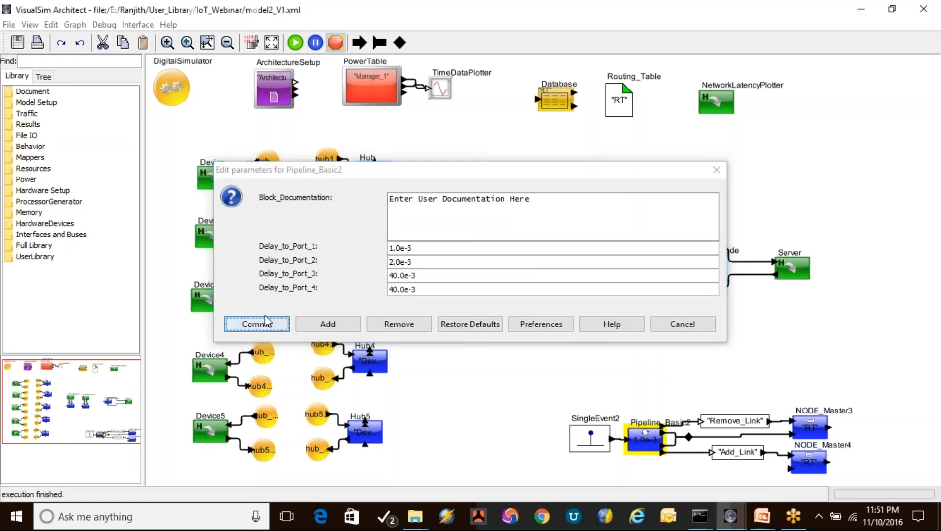
- Run the simulation, reposition the NetworkPlusDataCenterLatency plot to inspect device latencies, and return to the model
click(295, 43)
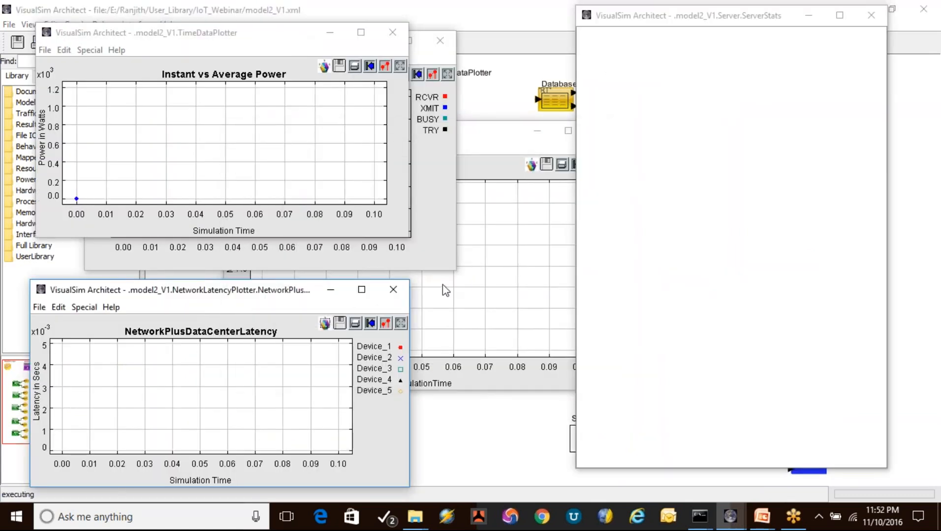
drag(227, 298, 247, 268)
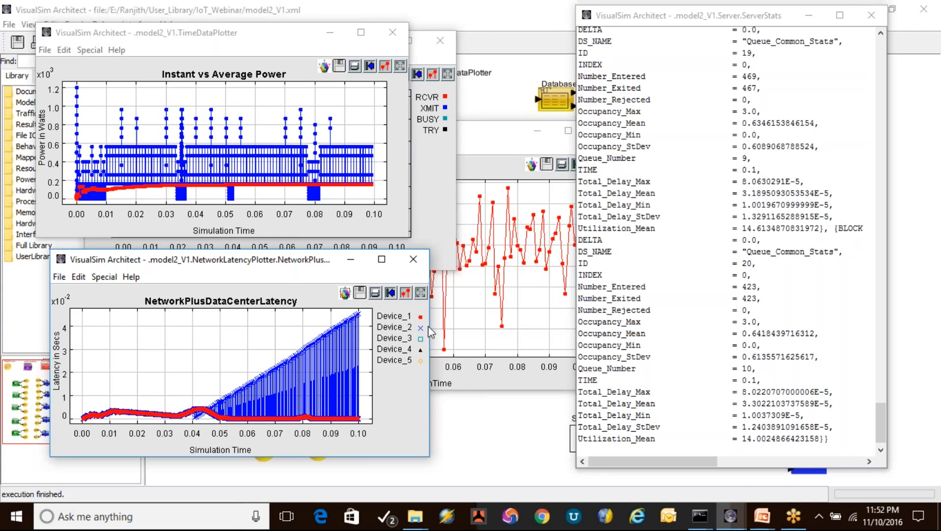
click(519, 425)
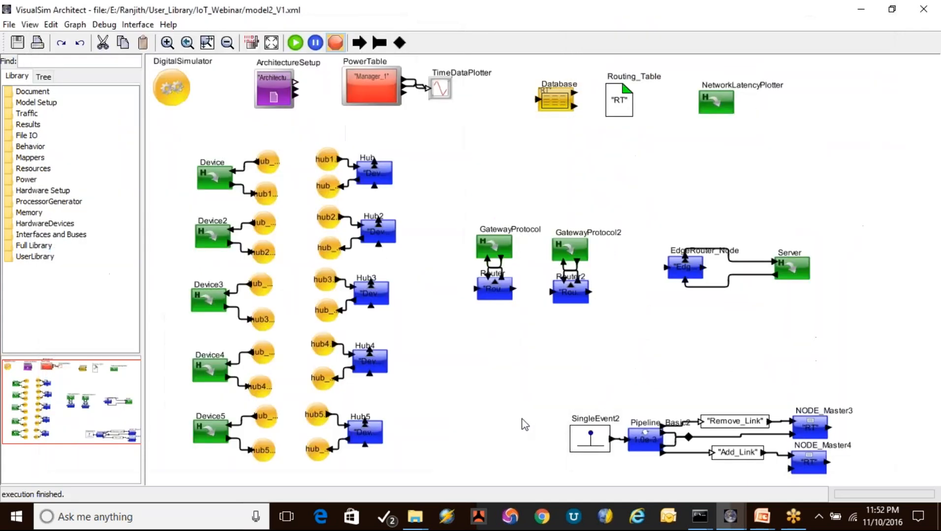
- Set the added link's bandwidth to 100.0 and distance to 10.0 in NODE_Master4's Link_Src_Des_BW_Dist and commit
double_click(809, 453)
drag(516, 175, 478, 175)
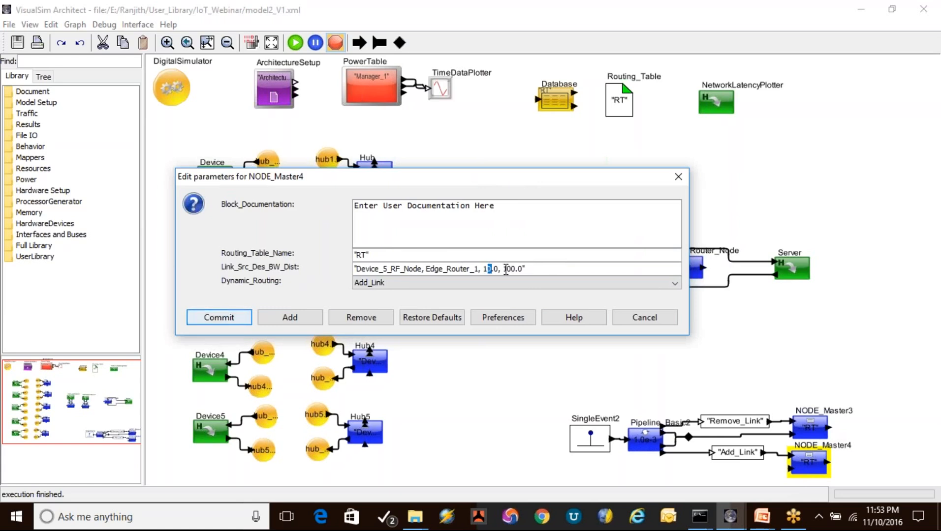
drag(504, 270, 522, 269)
click(491, 270)
text(0)
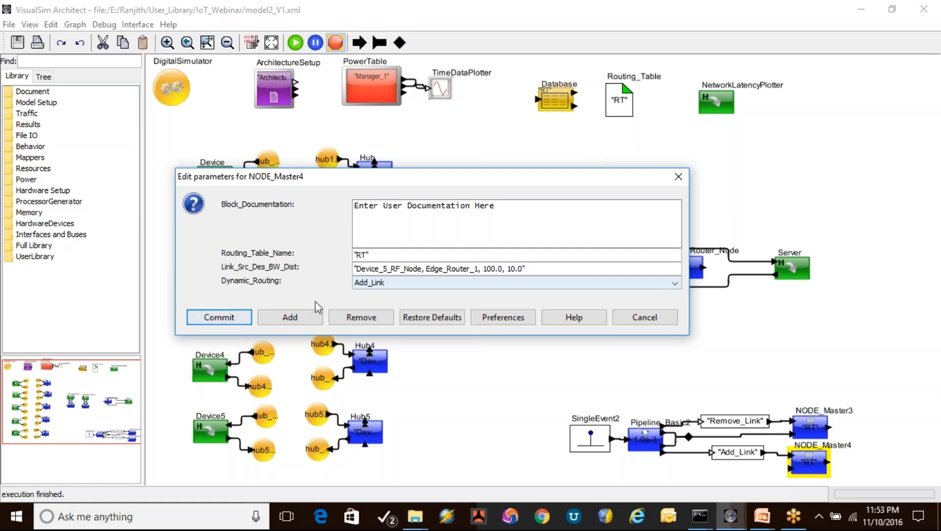
click(218, 316)
- Rerun the simulation with the changed link, examine the latency plot, and close all result windows
click(296, 43)
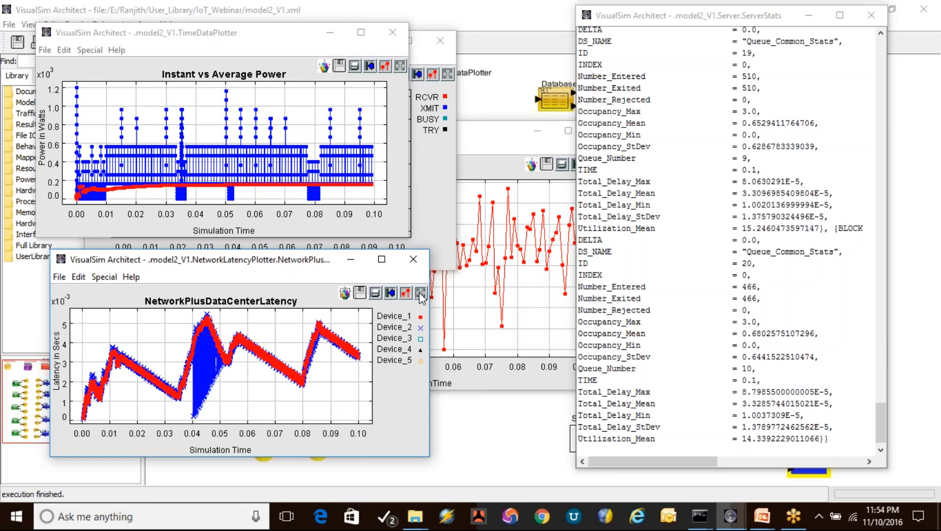
click(870, 16)
click(438, 41)
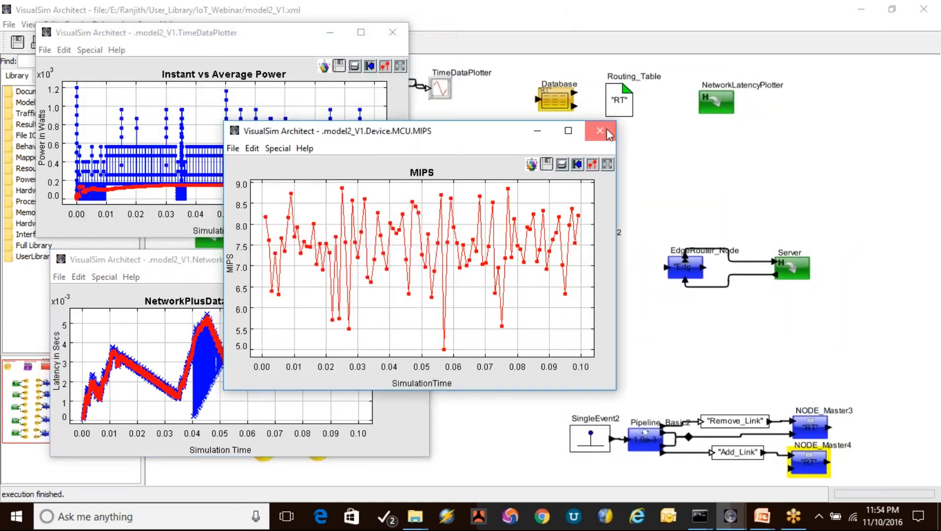
click(600, 130)
click(407, 264)
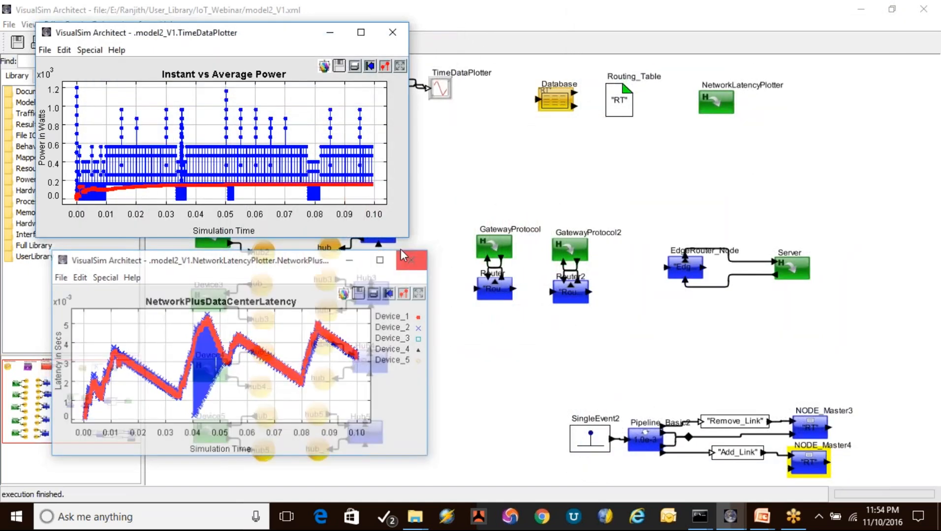
click(392, 33)
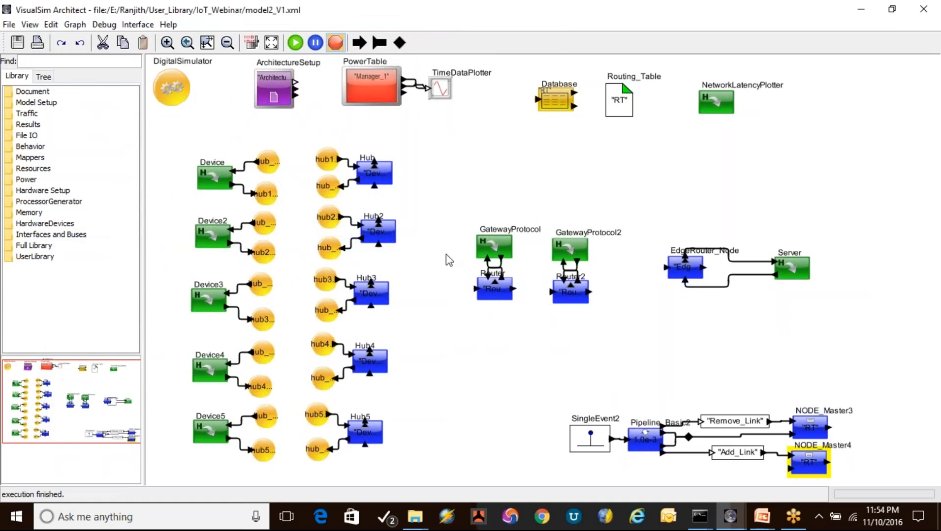
click(455, 370)
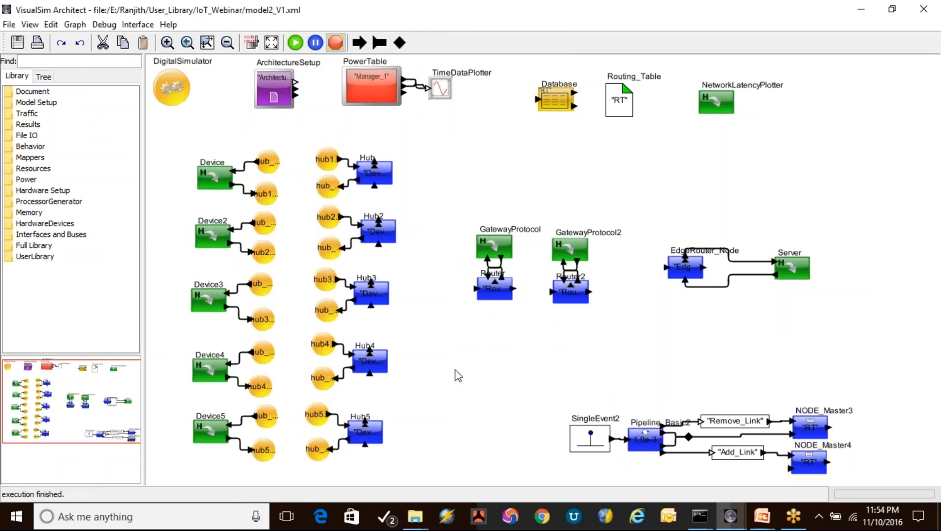
- Switch to the running PowerPoint slide show with the IoT System – Hardware Architecture slide
mouse_move(760, 517)
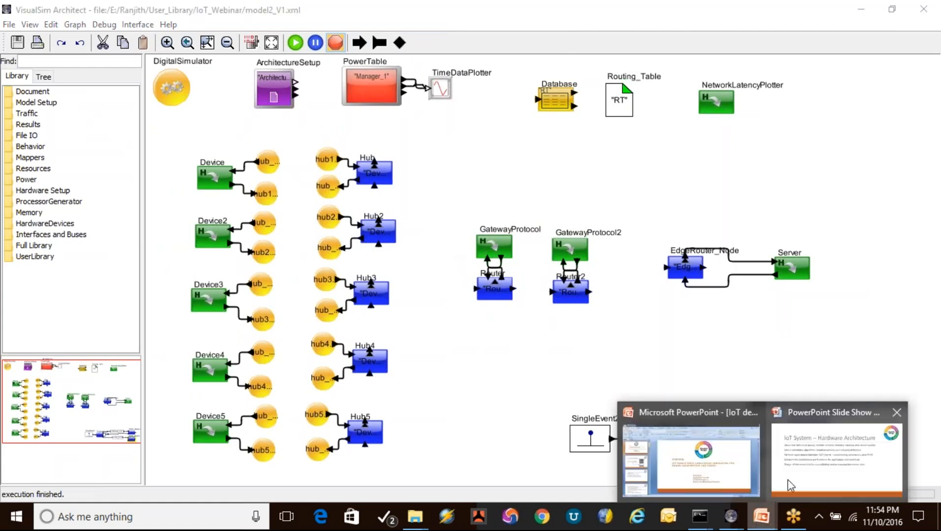
click(826, 468)
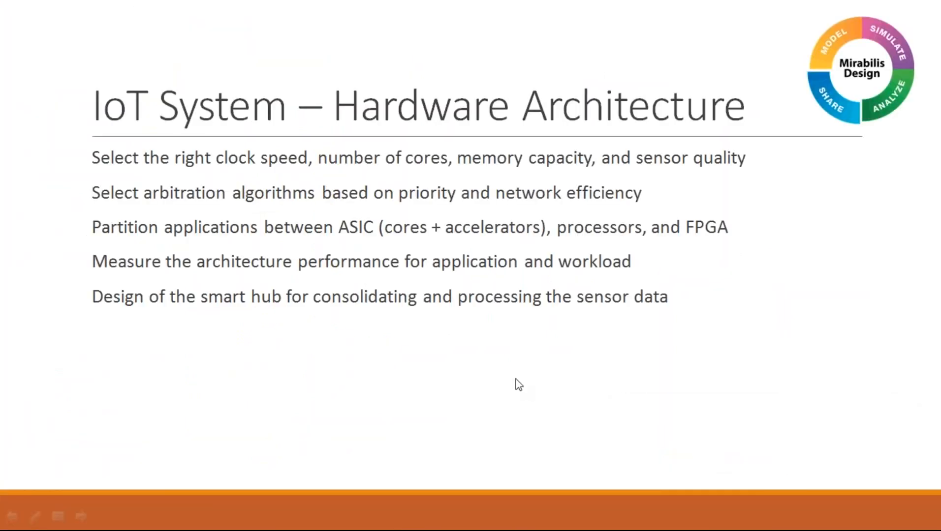
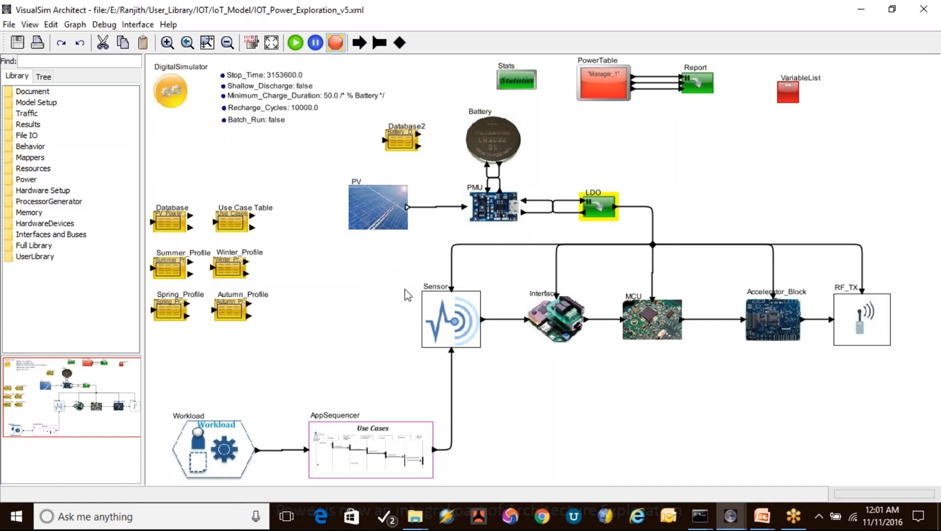
- Highlight the component row from Sensor to RF_TX in the IOT_Power_Exploration_v5 model, followed by the Battery block
click(920, 33)
drag(399, 289, 879, 331)
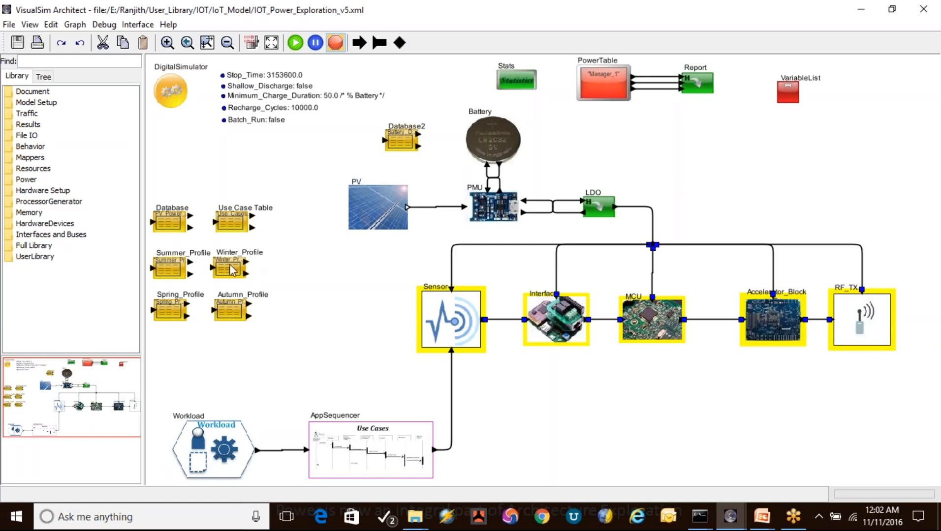
drag(463, 110, 564, 152)
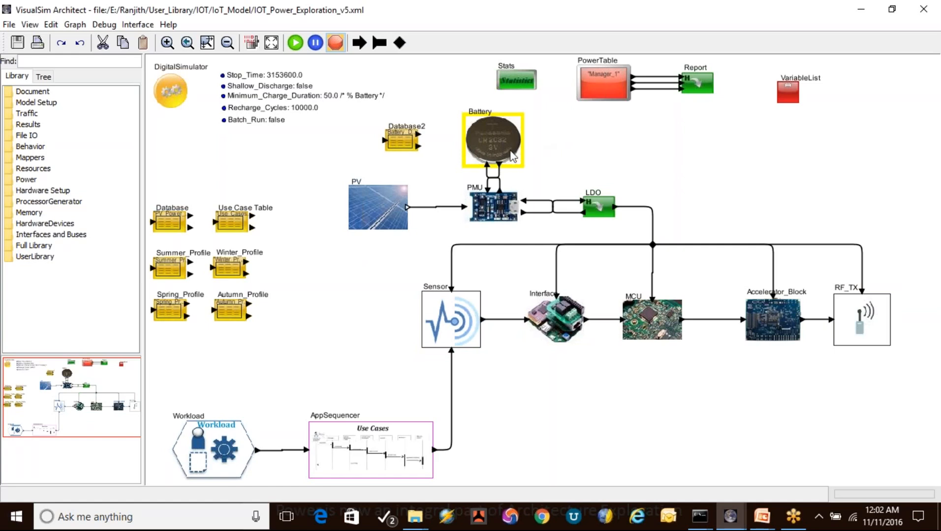
- Examine the battery types in Database2's Data_Structure_Text, highlight the Li-ion entry, and cancel the dialog
double_click(406, 143)
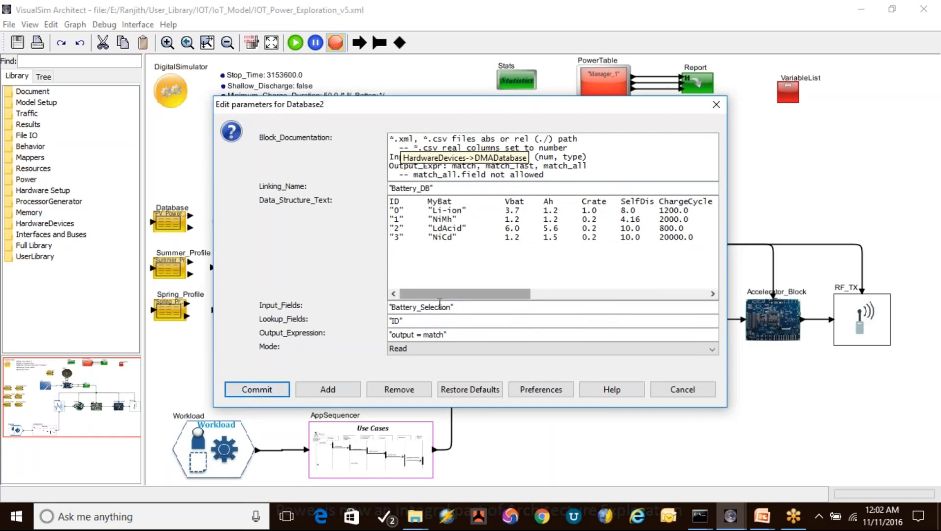
drag(433, 210, 441, 237)
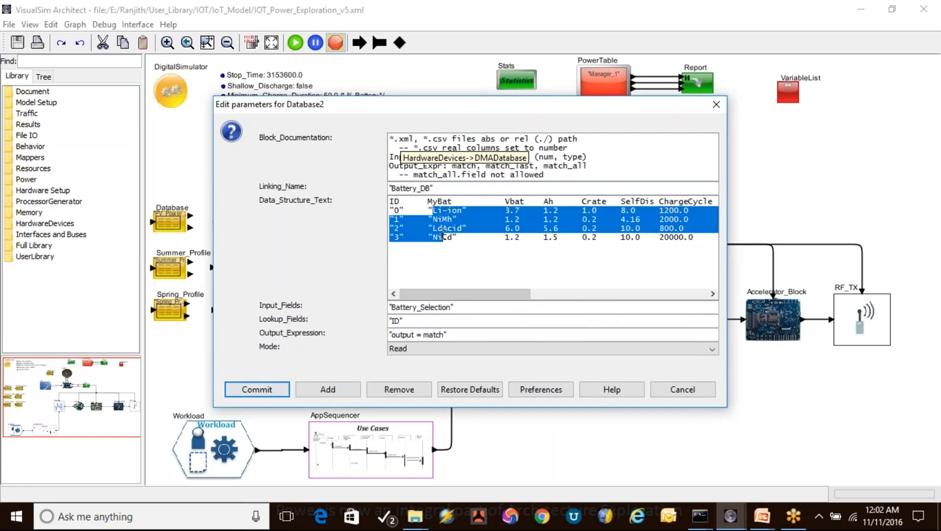
double_click(446, 211)
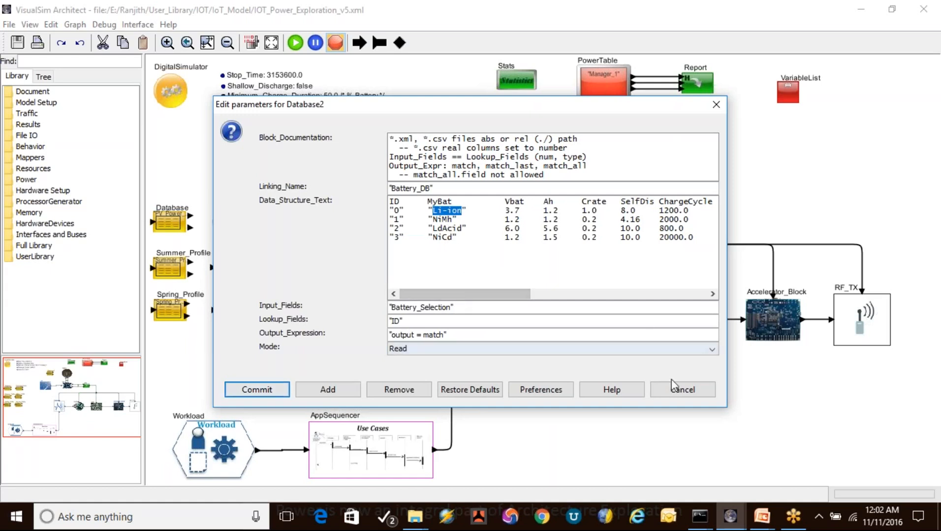
click(681, 390)
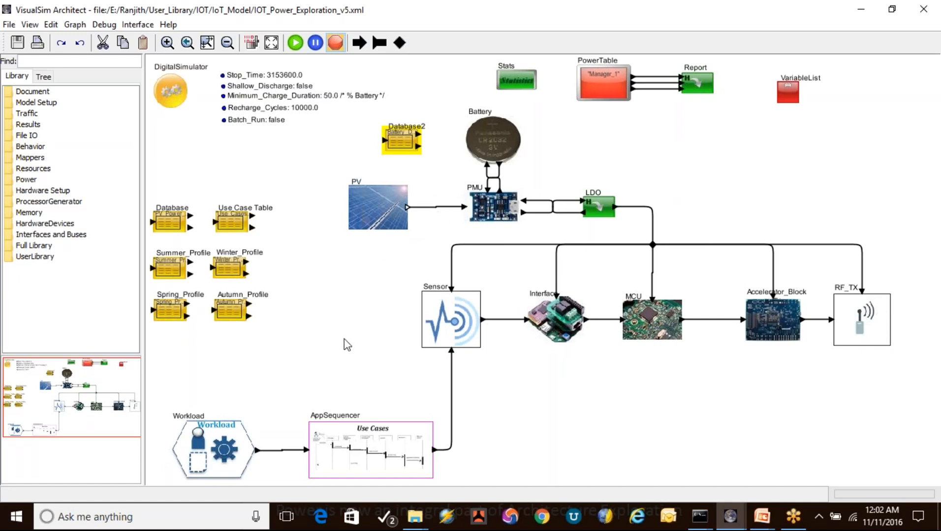
- Run the power exploration simulation and bring the Battery Charge and Discharge and Battery Life plots forward in turn
click(300, 157)
click(297, 45)
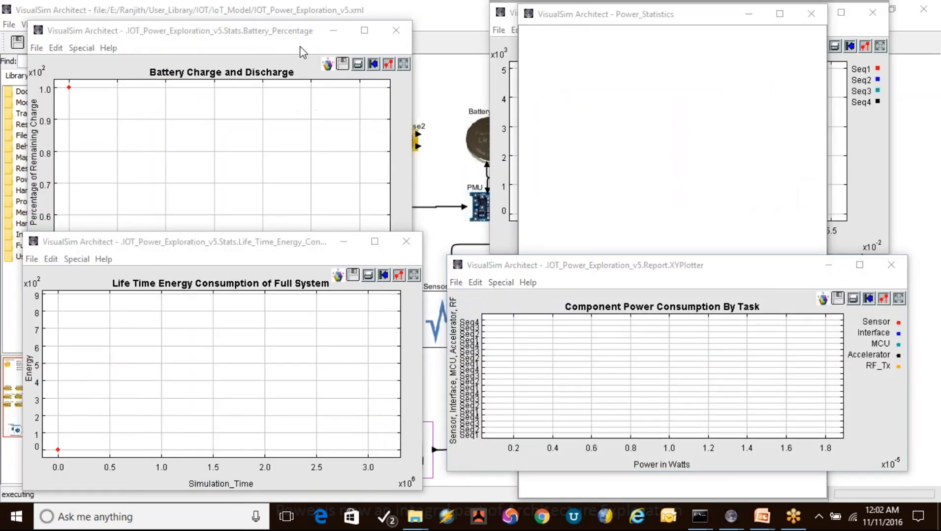
click(193, 32)
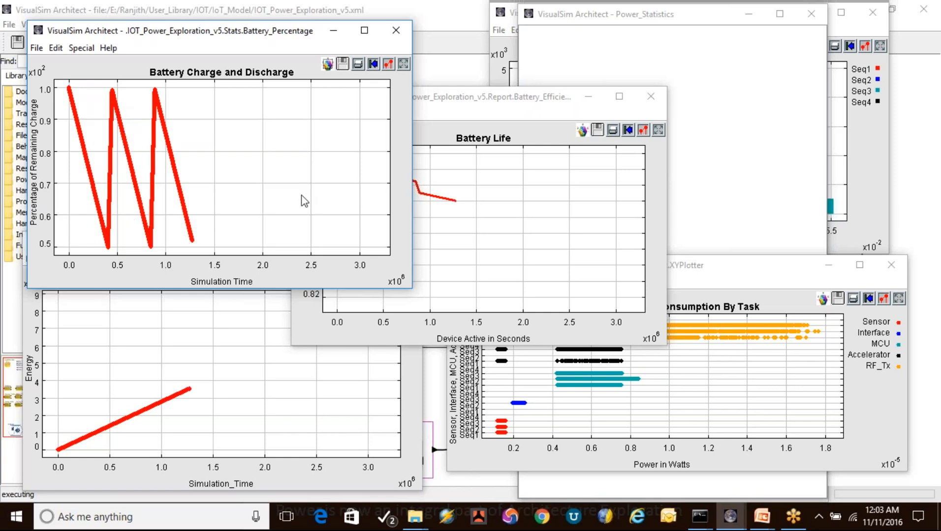
click(465, 98)
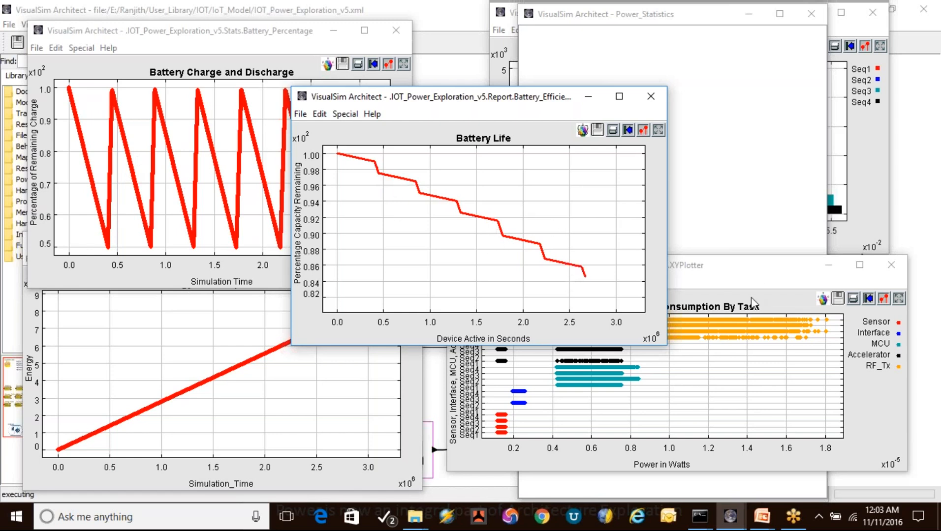
- Bring forward and reposition the Component Power Consumption By Task, Task Latency, and Life Time Energy Consumption plots in turn
click(724, 271)
drag(723, 271, 697, 257)
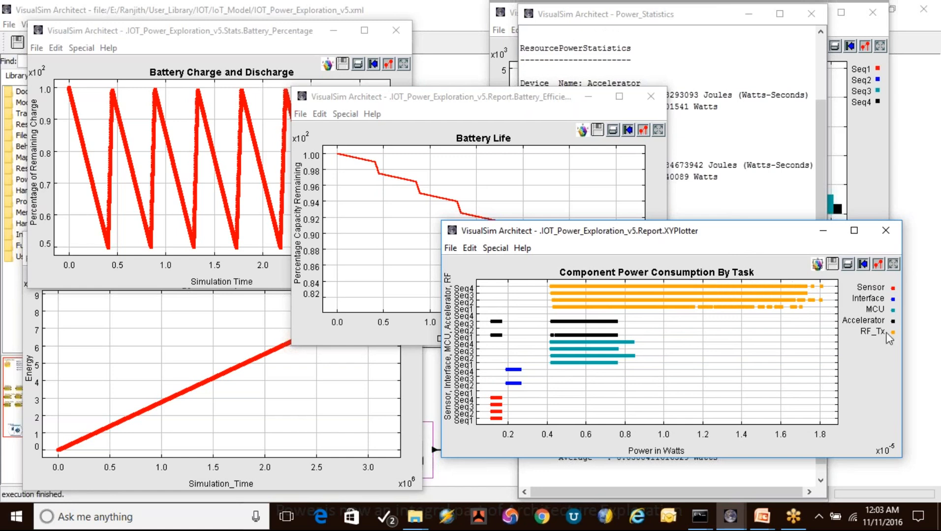
click(866, 147)
drag(706, 15, 704, 28)
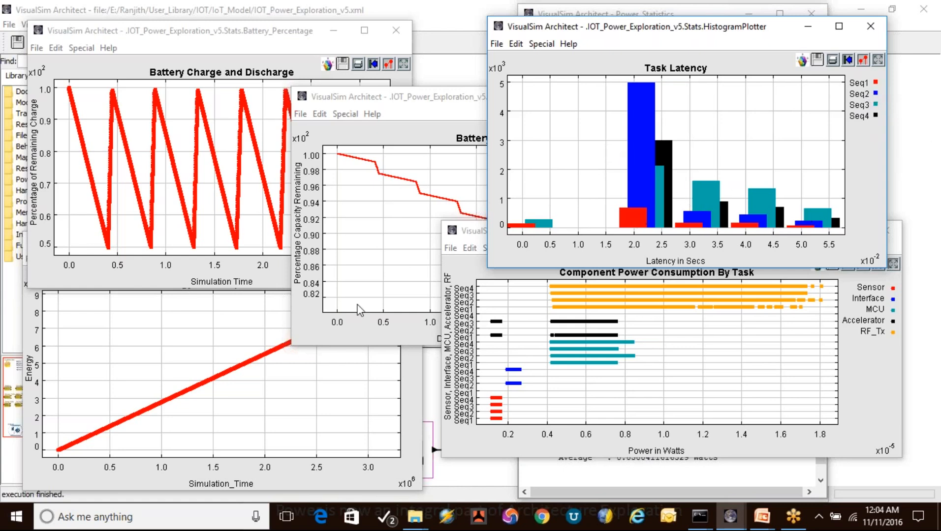
click(239, 362)
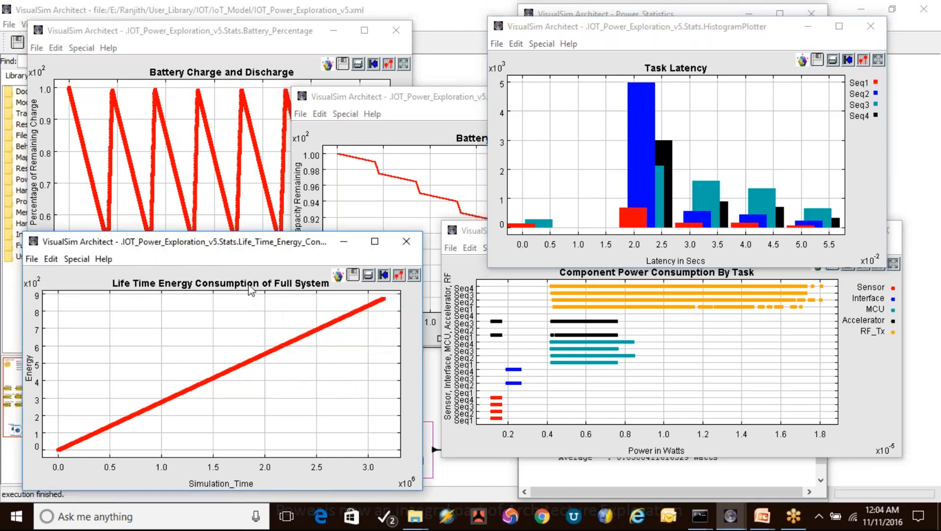
drag(274, 242, 273, 227)
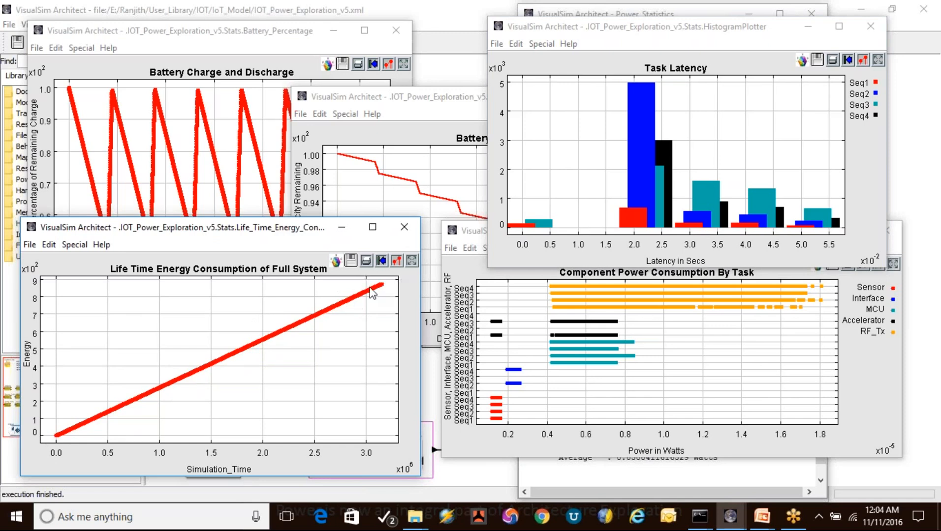
- Close the Task Latency, Component Power Consumption By Task, and Battery Life plots
click(870, 26)
click(887, 230)
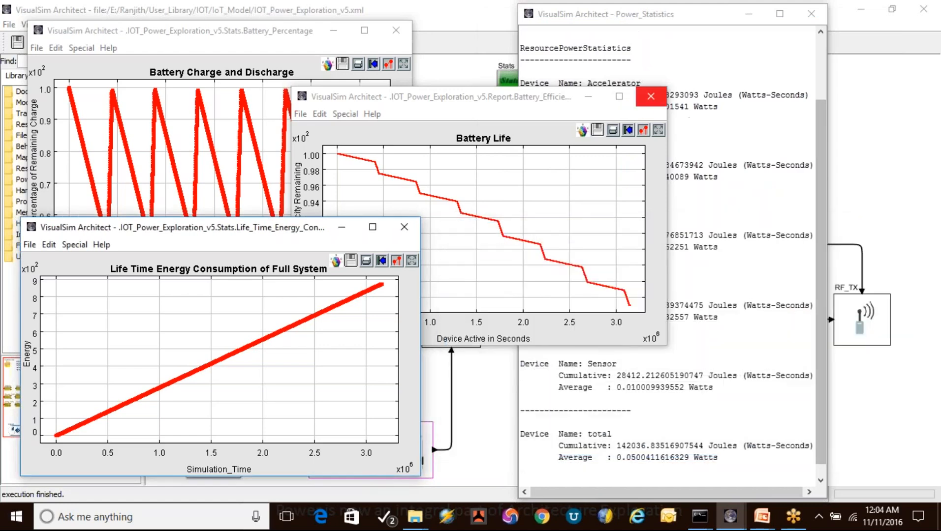
click(650, 96)
- Bring the Power_Statistics window forward, widen it, and highlight its average and maximum power lines
click(674, 186)
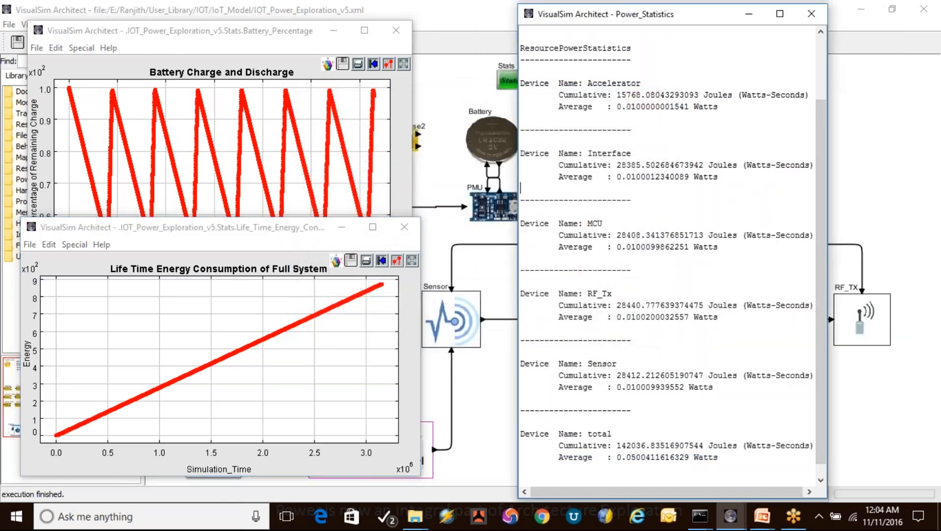
drag(827, 246, 880, 246)
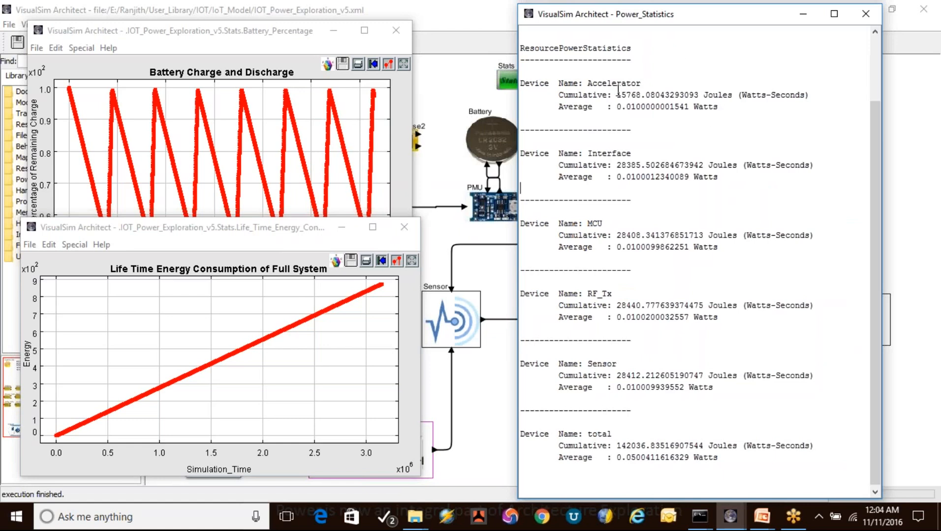
scroll(685, 140, up, 3)
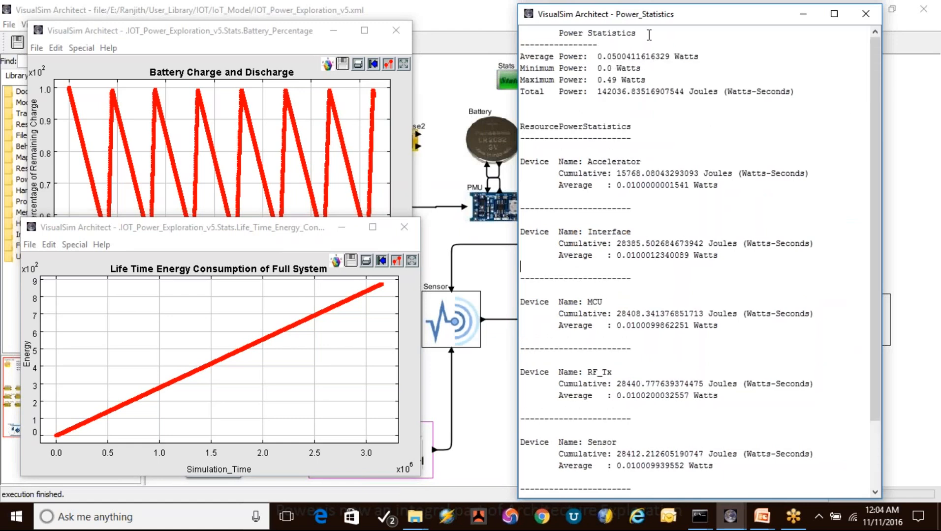
drag(530, 56, 708, 53)
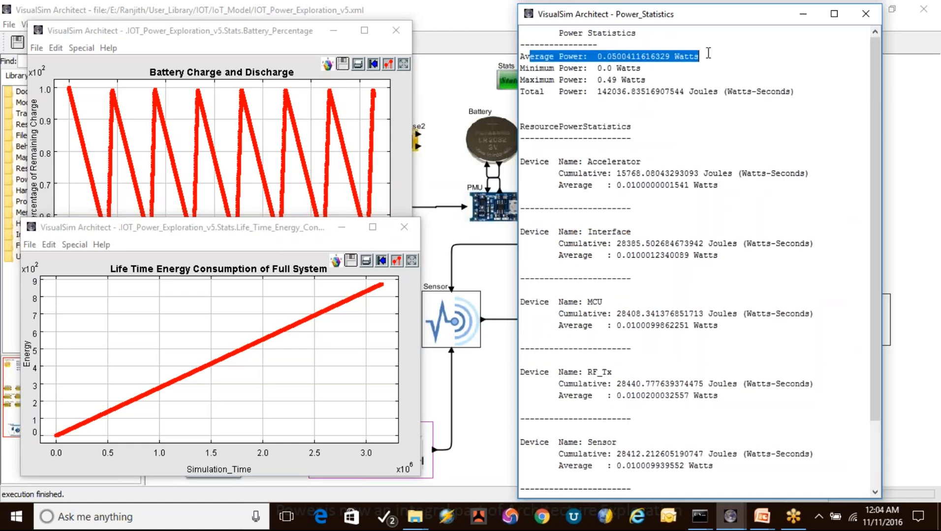
drag(648, 80, 520, 80)
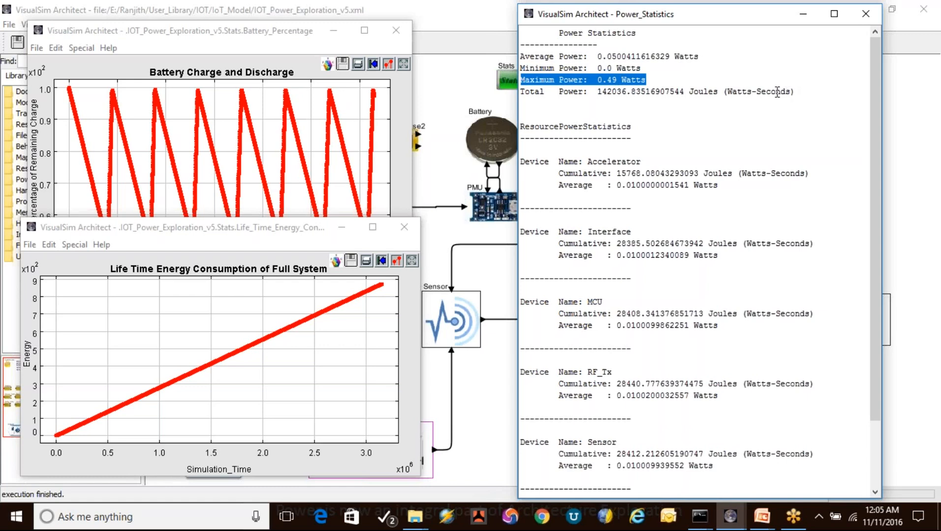
- Highlight the end of the total power line and examine the per-device resource power statistics below it
click(640, 81)
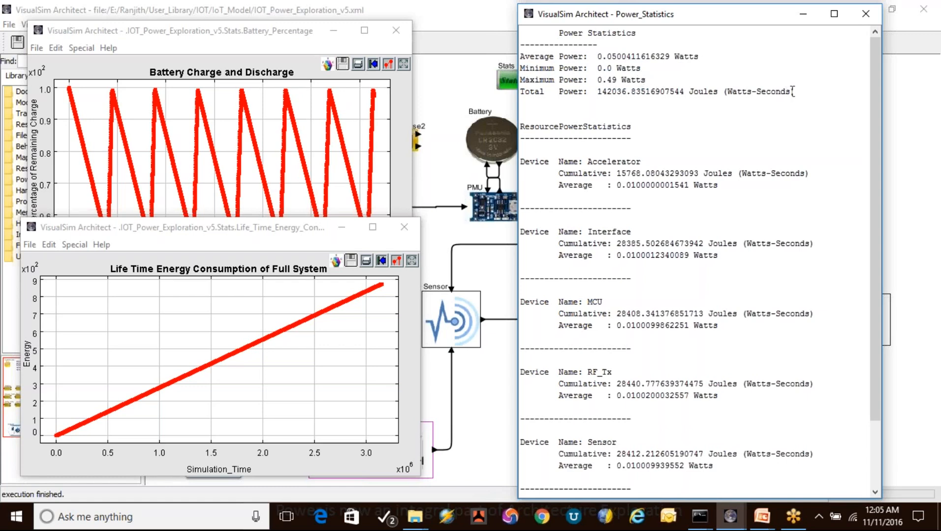
drag(795, 91, 700, 90)
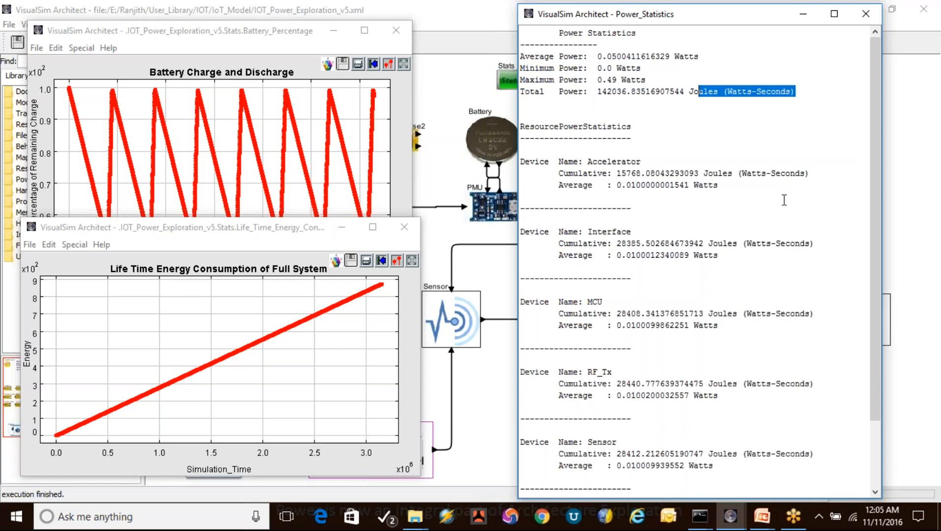
drag(876, 162, 876, 194)
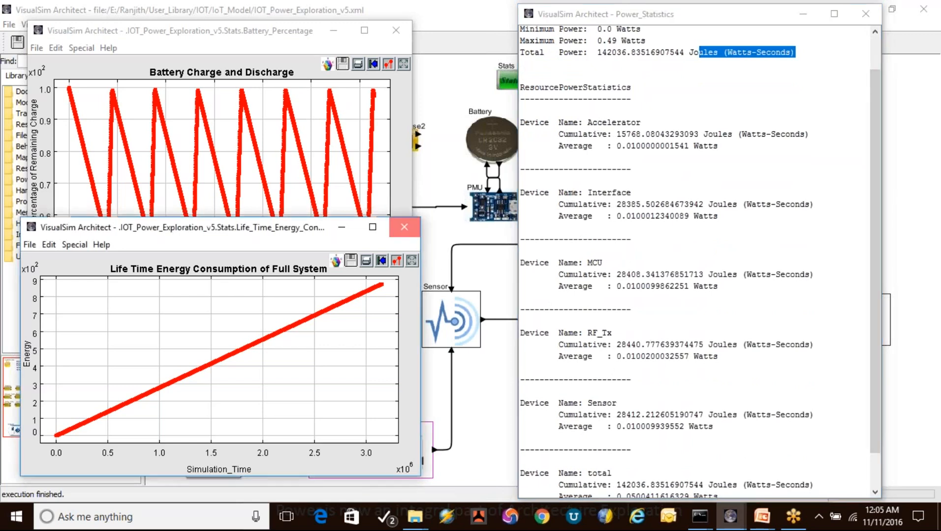
- Close the Life Time Energy Consumption plot, the Battery Charge and Discharge plot, and the Power_Statistics window
click(404, 227)
click(396, 30)
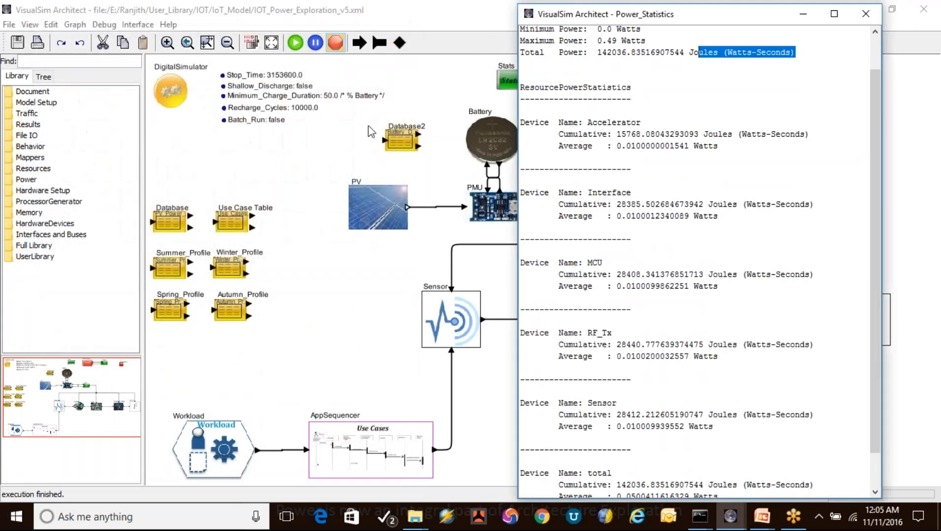
click(866, 14)
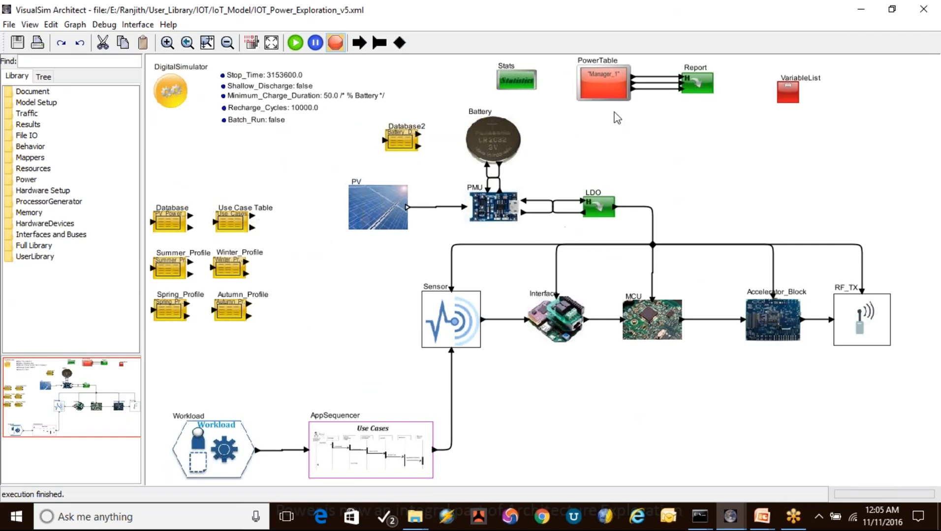
drag(384, 294, 486, 298)
drag(560, 307, 903, 315)
click(325, 342)
- Inspect the Database block's parameters, highlight its season start and stop time rows, and close them without changes
double_click(167, 225)
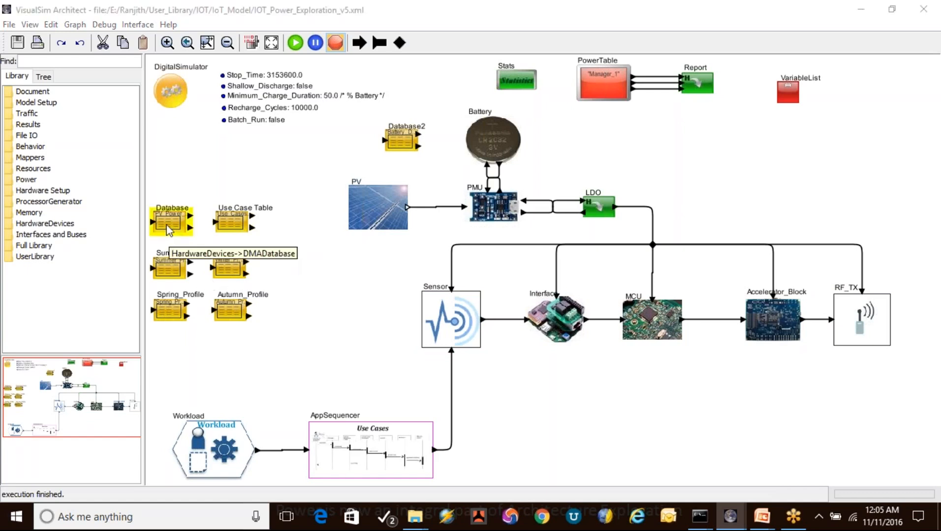
click(682, 390)
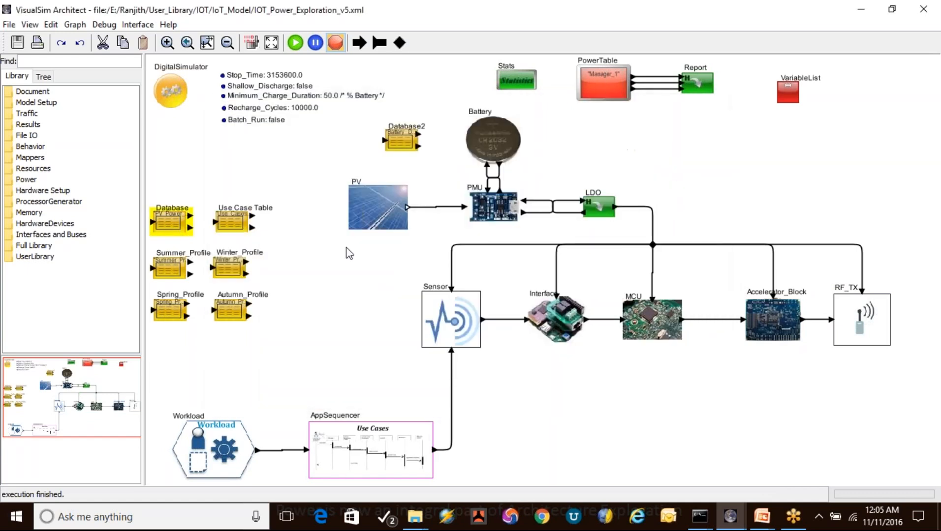
double_click(169, 226)
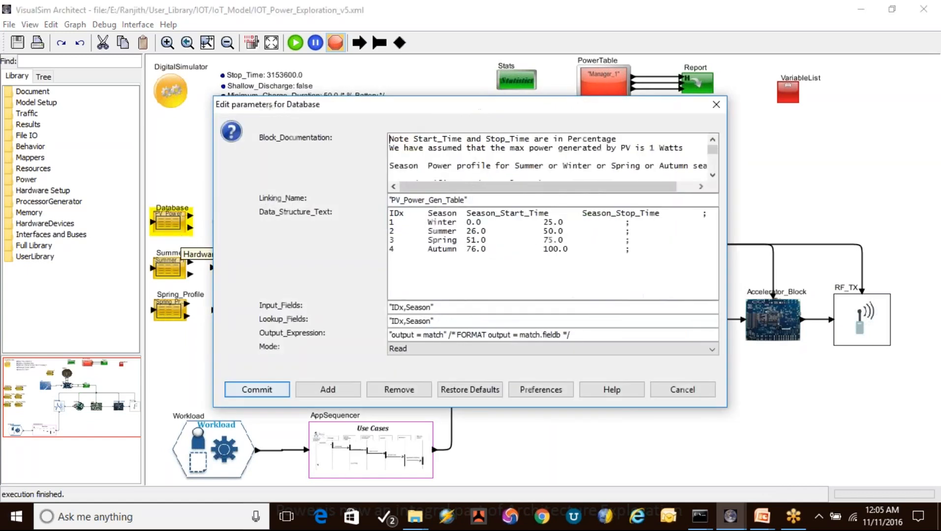
drag(432, 222, 460, 260)
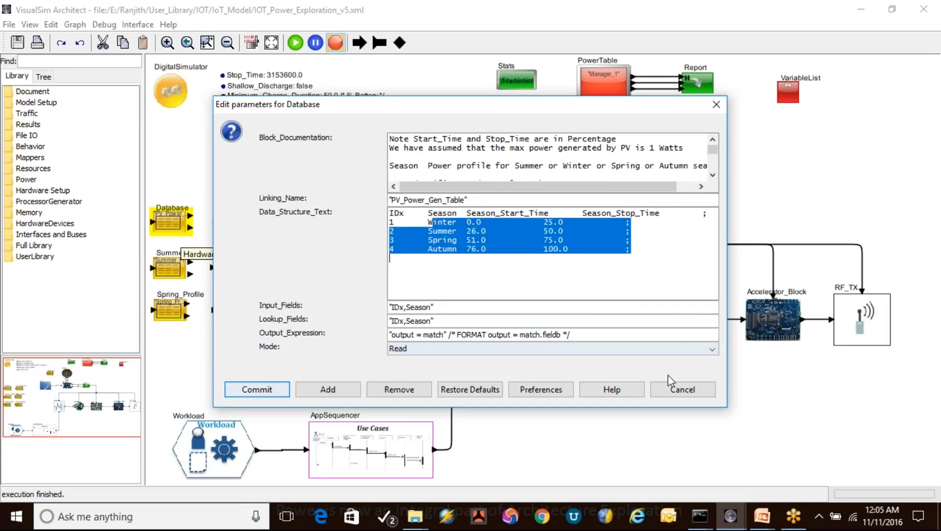
click(670, 385)
- Inspect the Summer_Profile table, highlight its start and stop hours, and close the parameters without changes
double_click(171, 272)
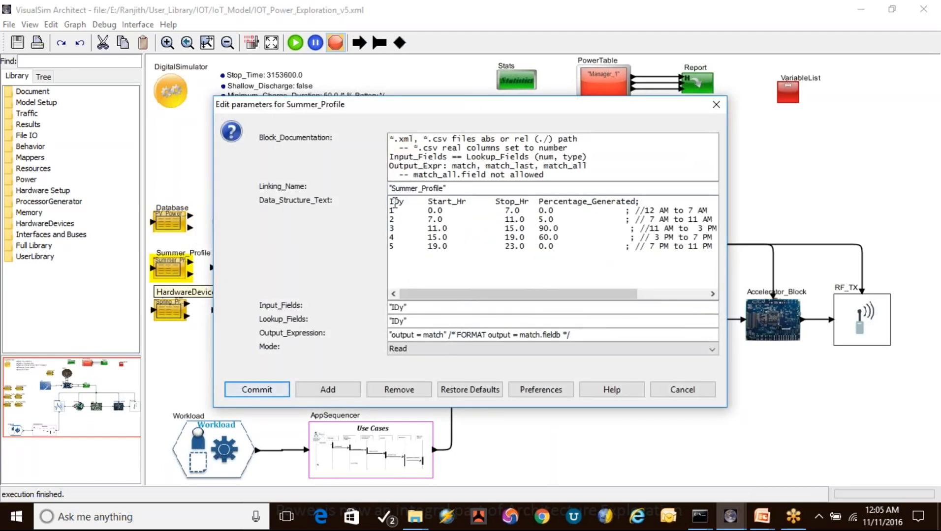
drag(391, 202, 398, 254)
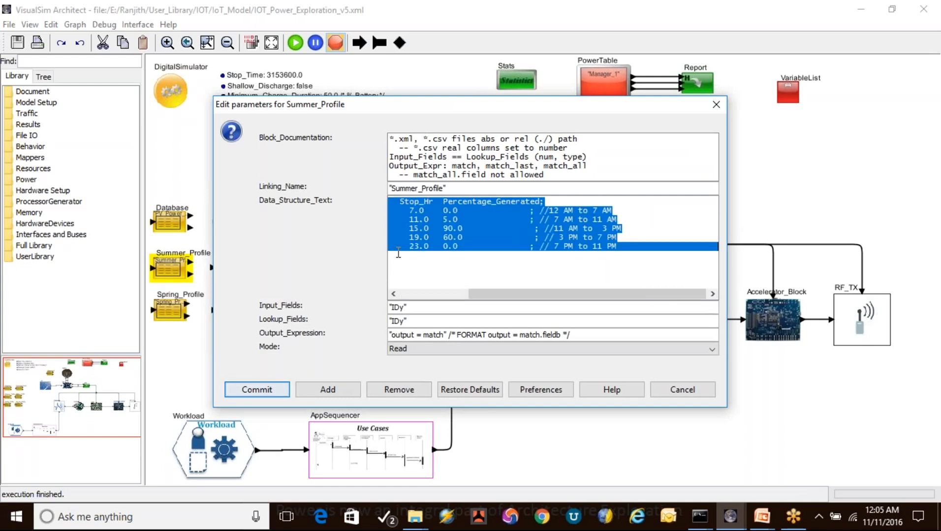
drag(536, 294, 465, 294)
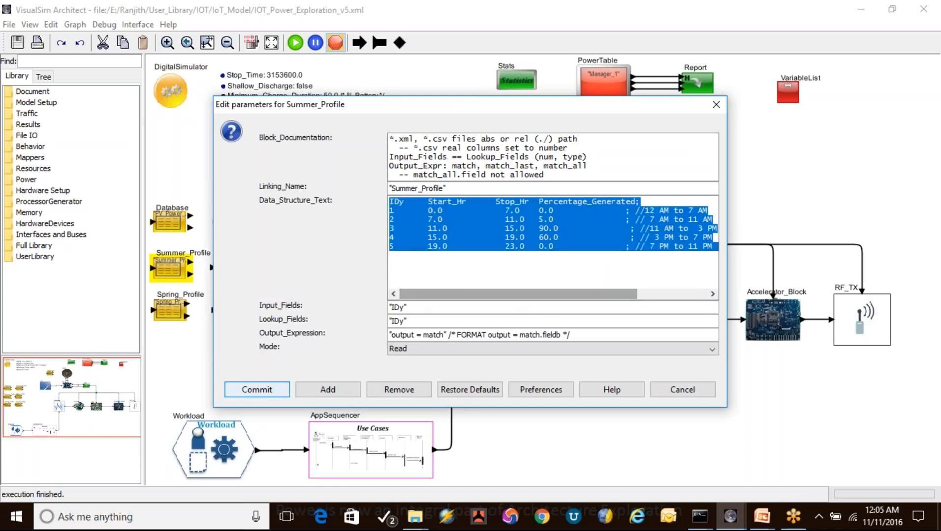
double_click(434, 210)
drag(432, 211, 516, 211)
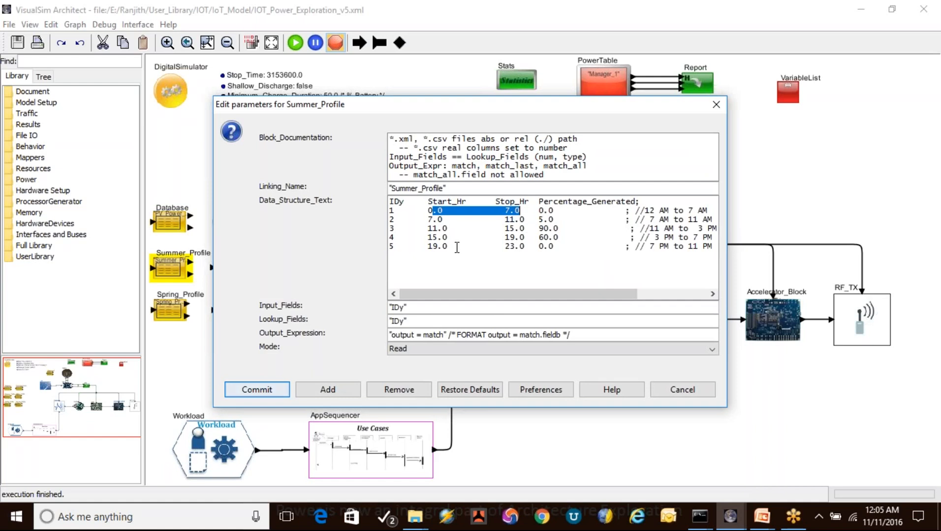
double_click(438, 228)
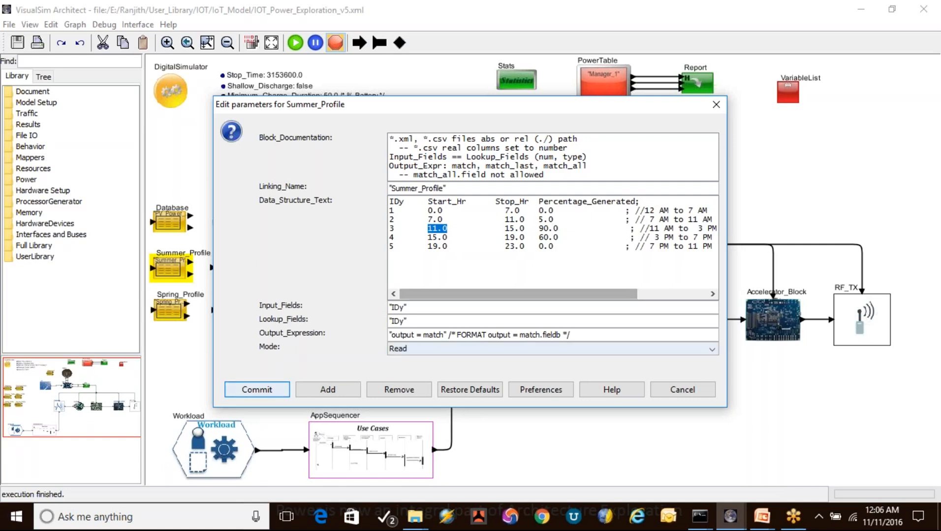
click(681, 393)
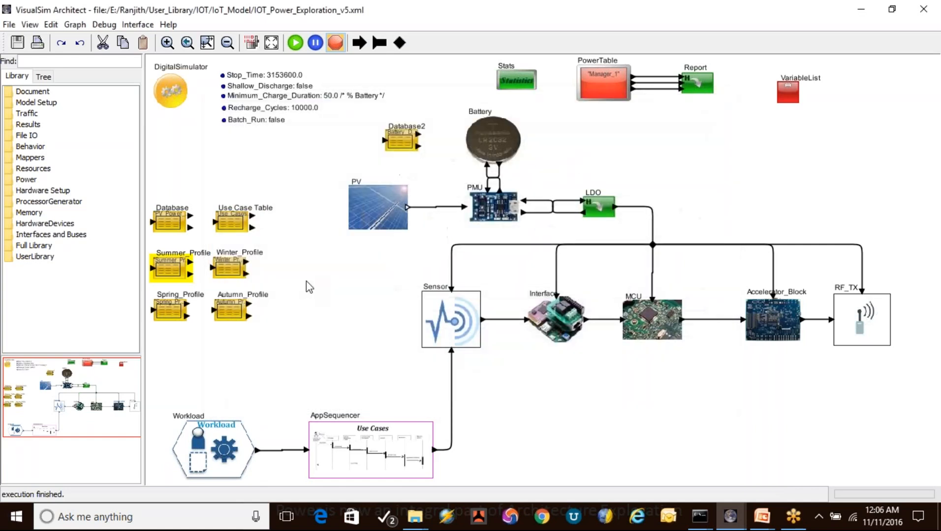
- Open the Use Case Table parameters and highlight the use case rows and the first row's start and stop times
double_click(235, 226)
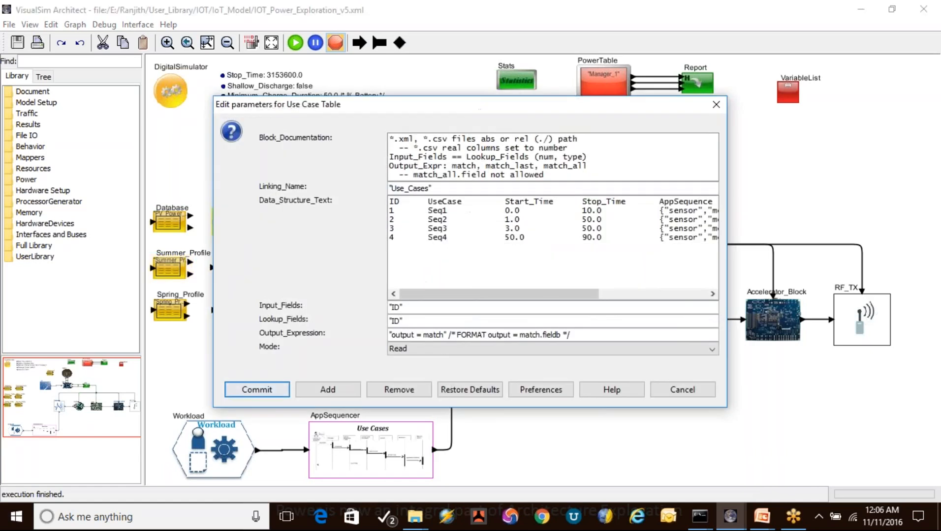
drag(427, 201, 419, 258)
drag(501, 294, 538, 296)
drag(442, 211, 528, 213)
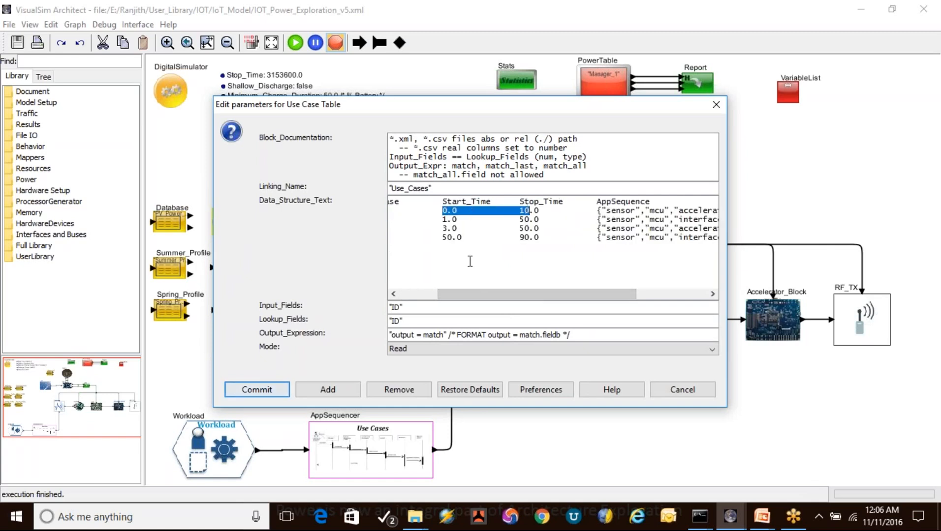
click(446, 218)
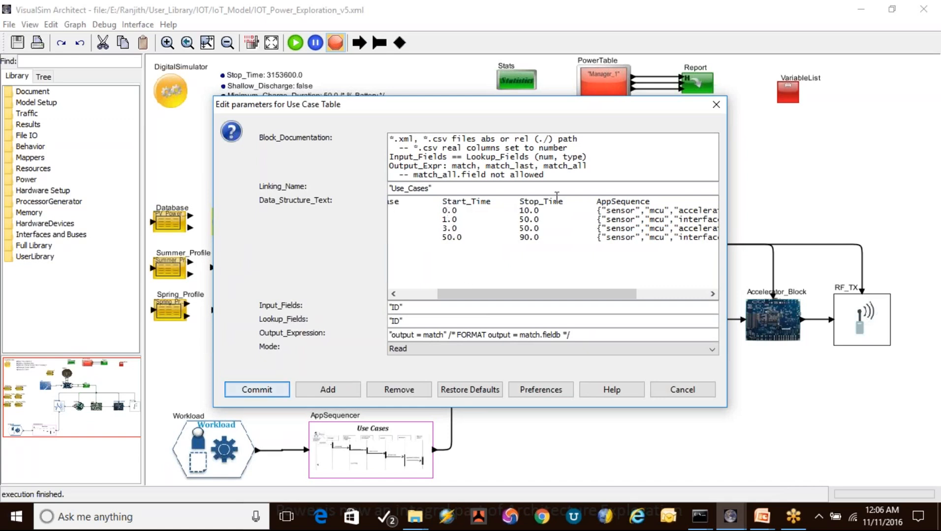
- Highlight the sensor, mcu, accelerator and rf_tx entries in the first AppSequence row, and close the parameters without changes
drag(595, 295, 648, 298)
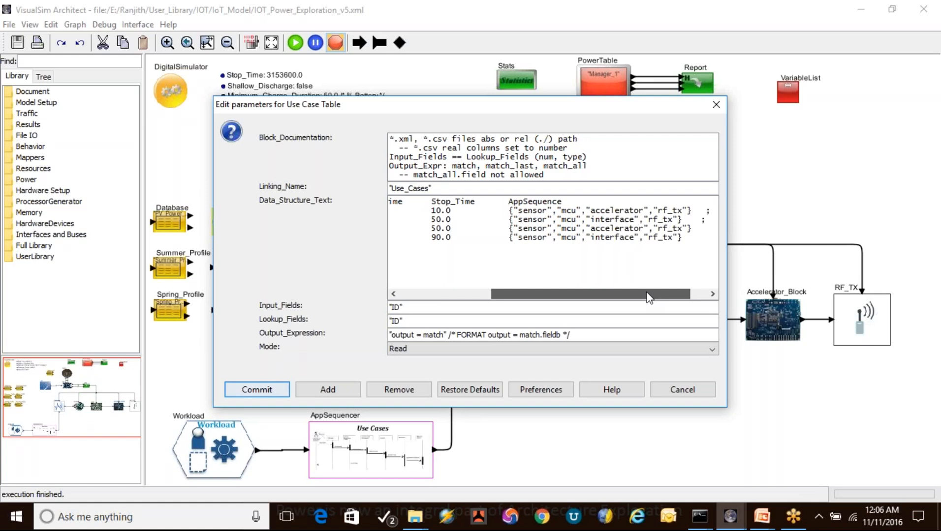
drag(648, 297, 647, 297)
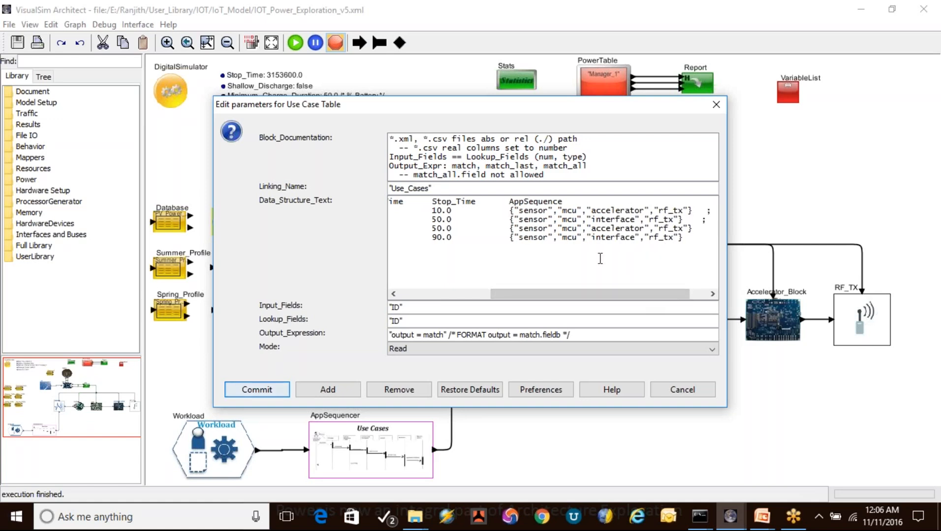
drag(517, 210, 687, 218)
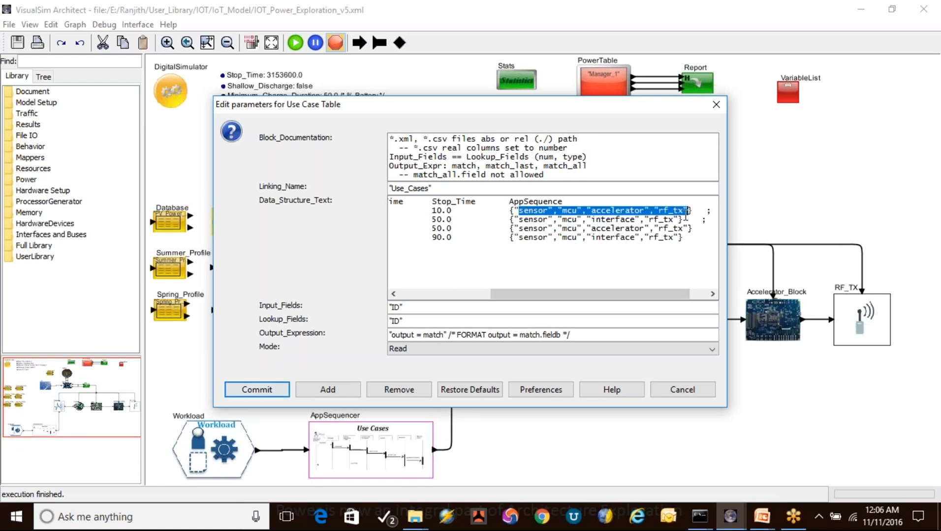
double_click(538, 210)
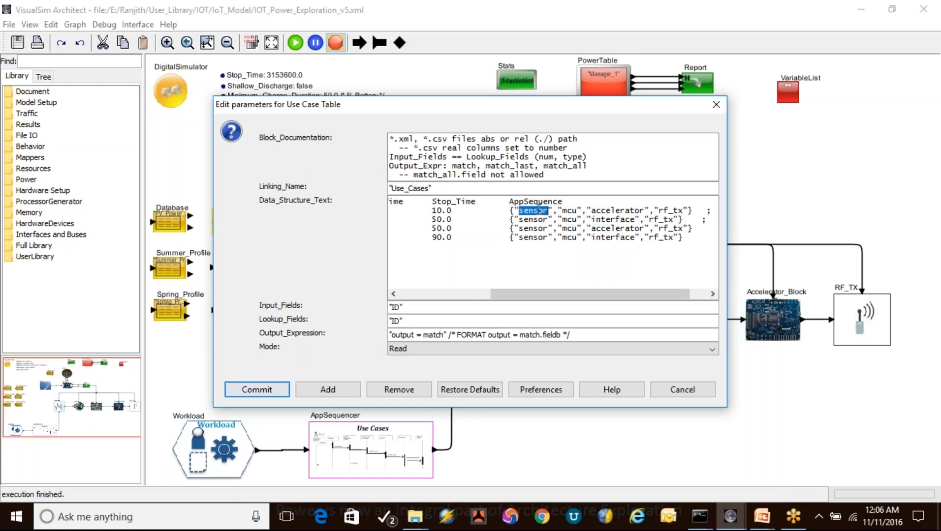
double_click(571, 210)
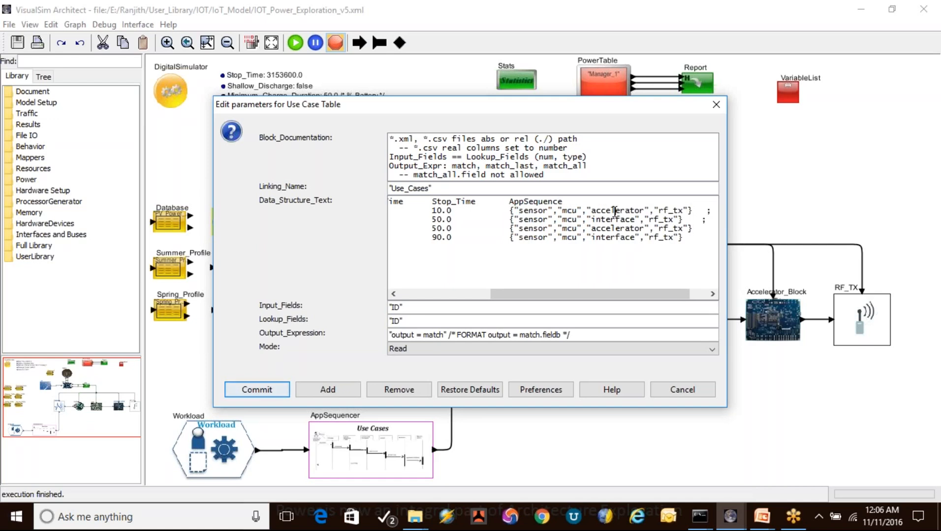
double_click(614, 210)
drag(664, 210, 678, 211)
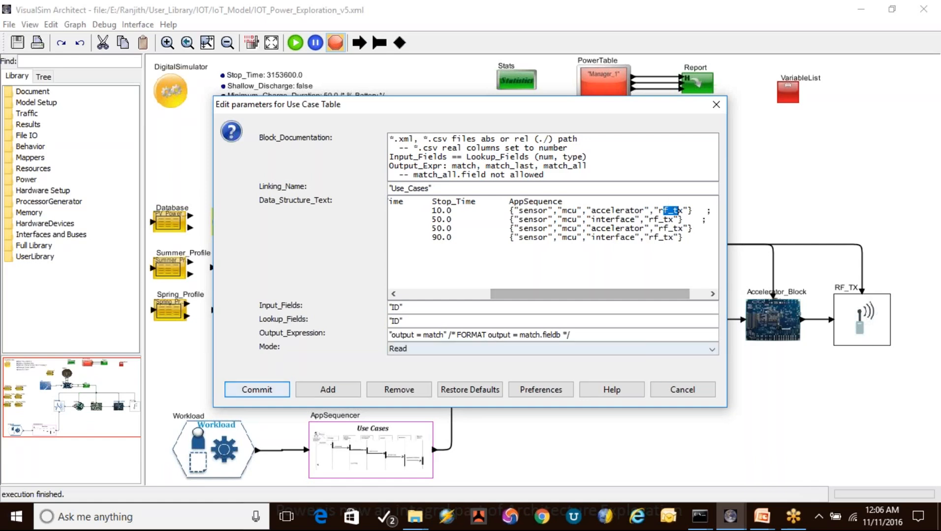
click(682, 390)
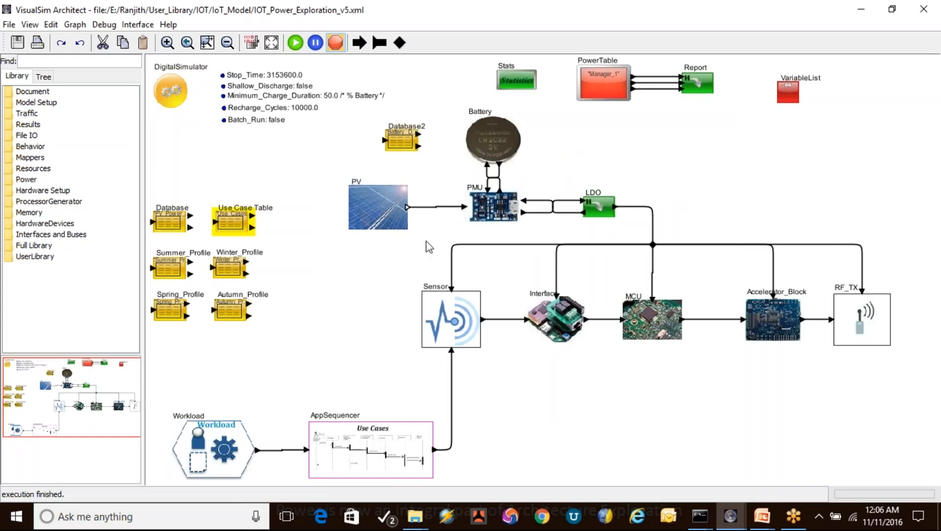
- Switch to the PowerPoint slide show and advance to the Power Management State Machine slide
click(730, 516)
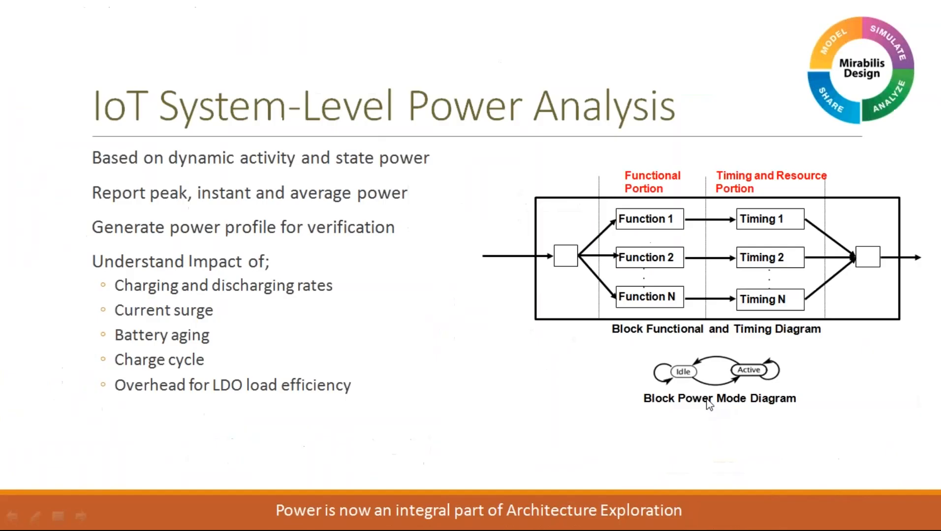
click(769, 503)
key(Right)
key(Left)
key(Right)
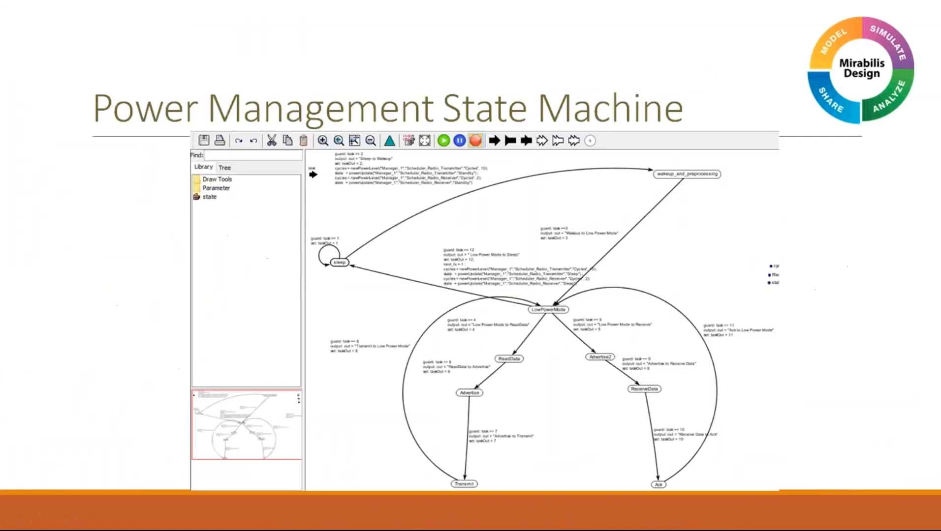